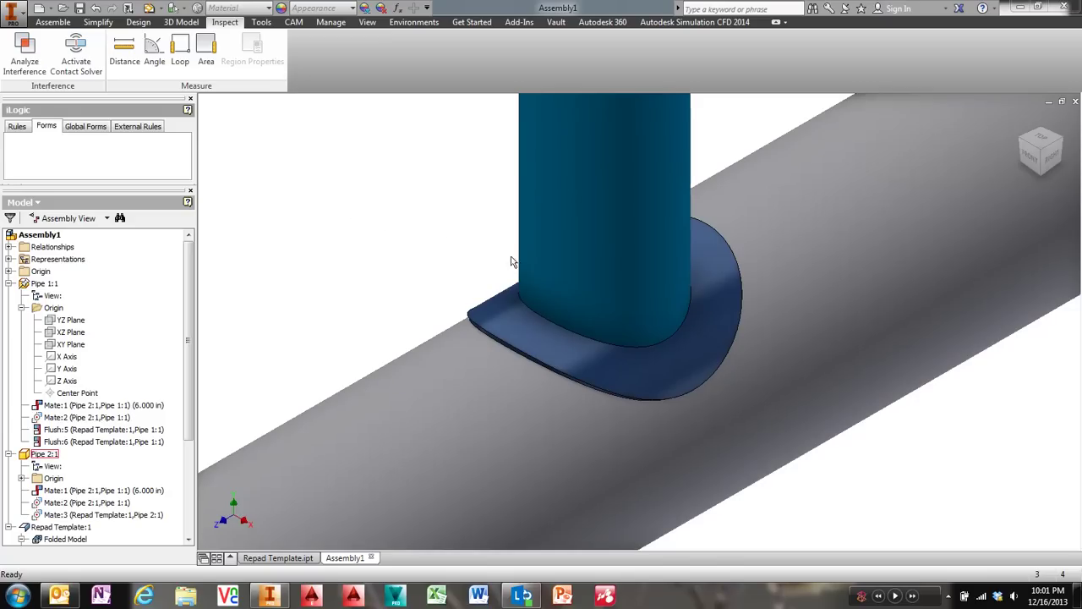
Switch to Repad Template.ipt and show the Repad Parameters form (thickness 1.25 in, width 3 in)
shift+middle_drag(561, 314, 457, 235)
shift+middle_drag(524, 259, 592, 274)
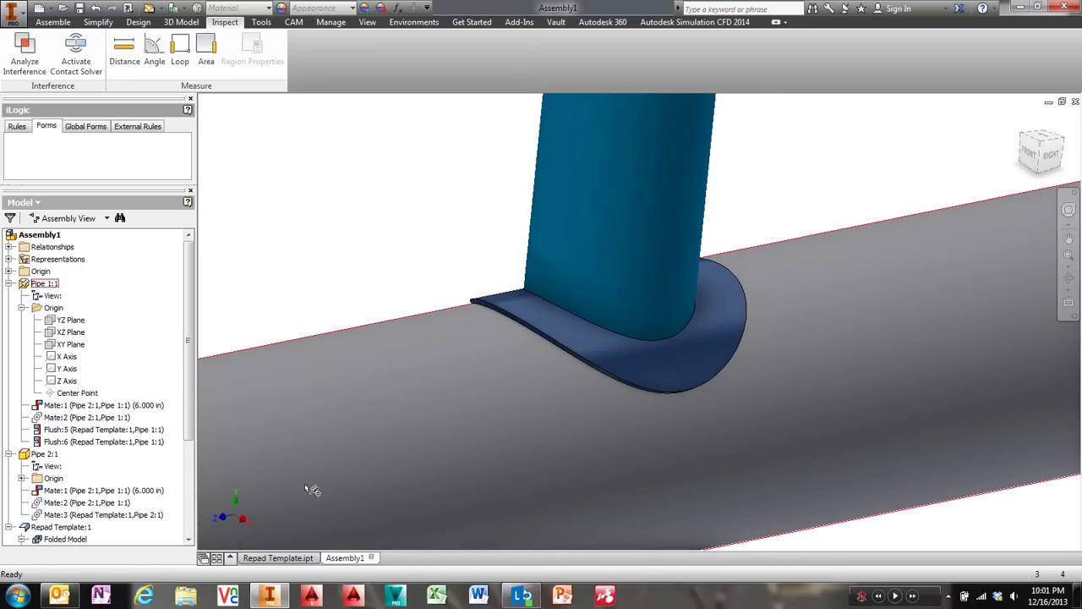
click(286, 558)
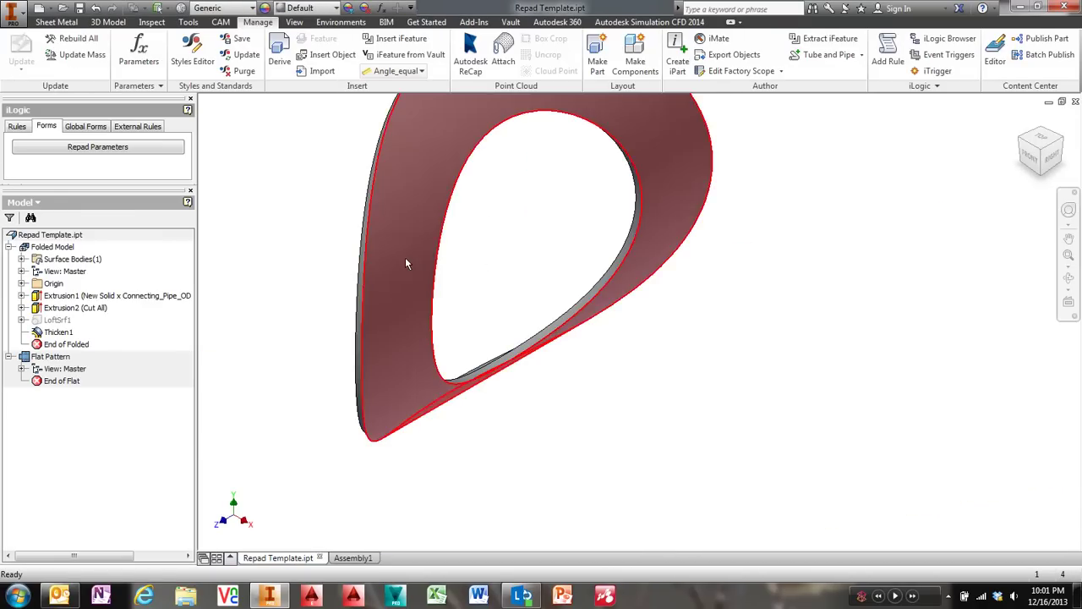
click(133, 149)
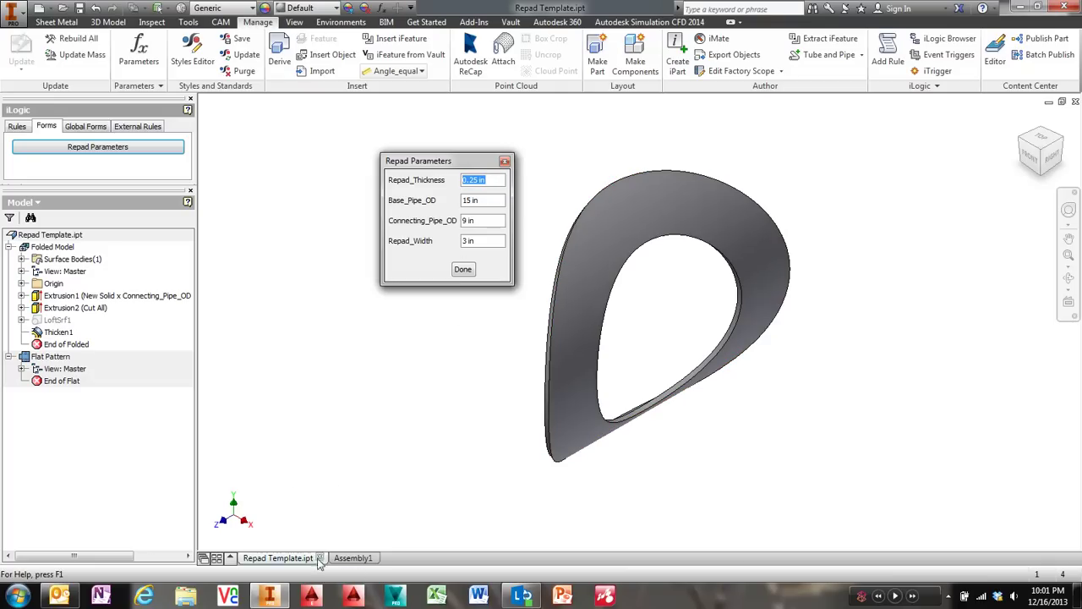
Close the Repad Parameters form, inspect the pipe joint in Assembly1, then close it without saving
click(353, 558)
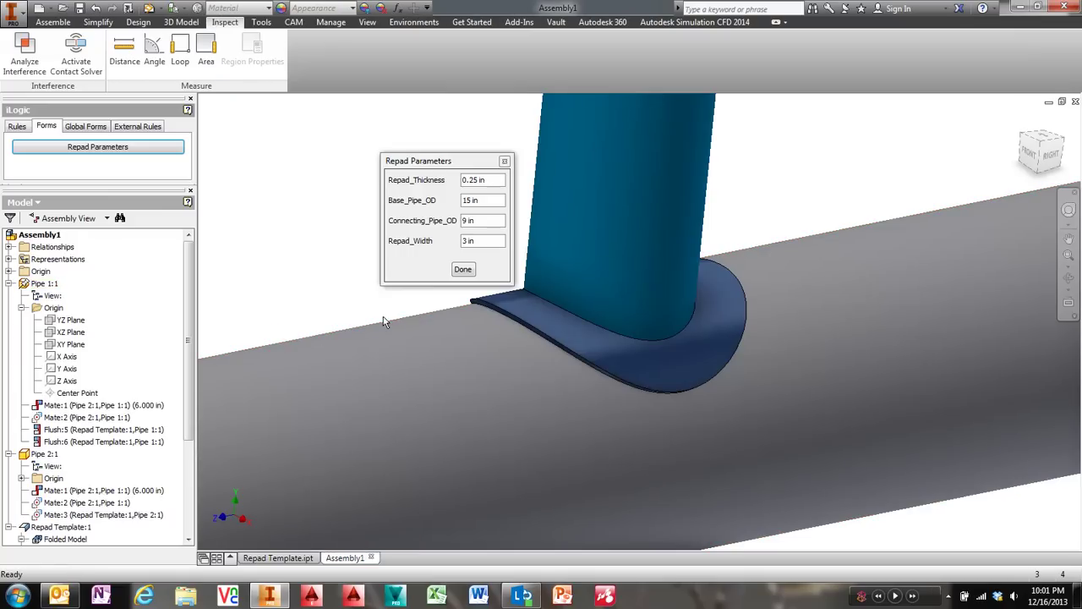
click(505, 161)
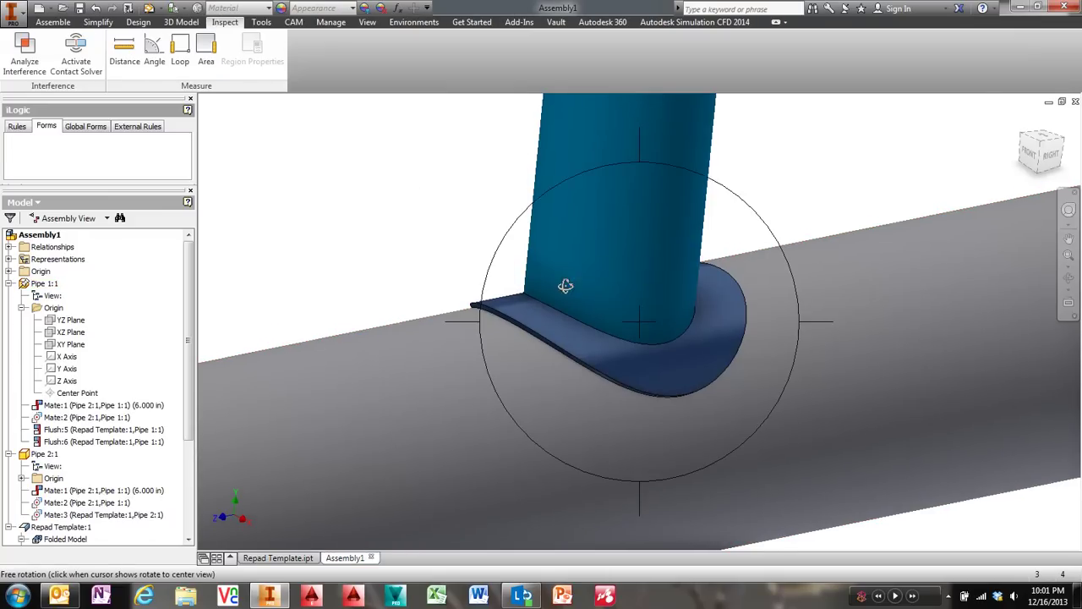
shift+middle_drag(561, 285, 548, 316)
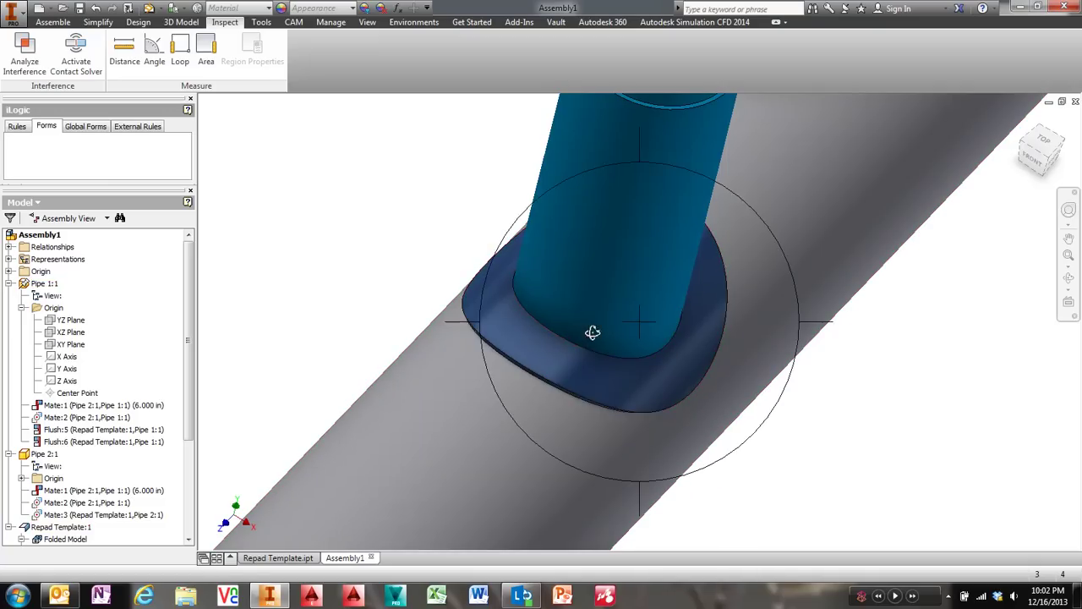
shift+middle_drag(592, 321, 570, 256)
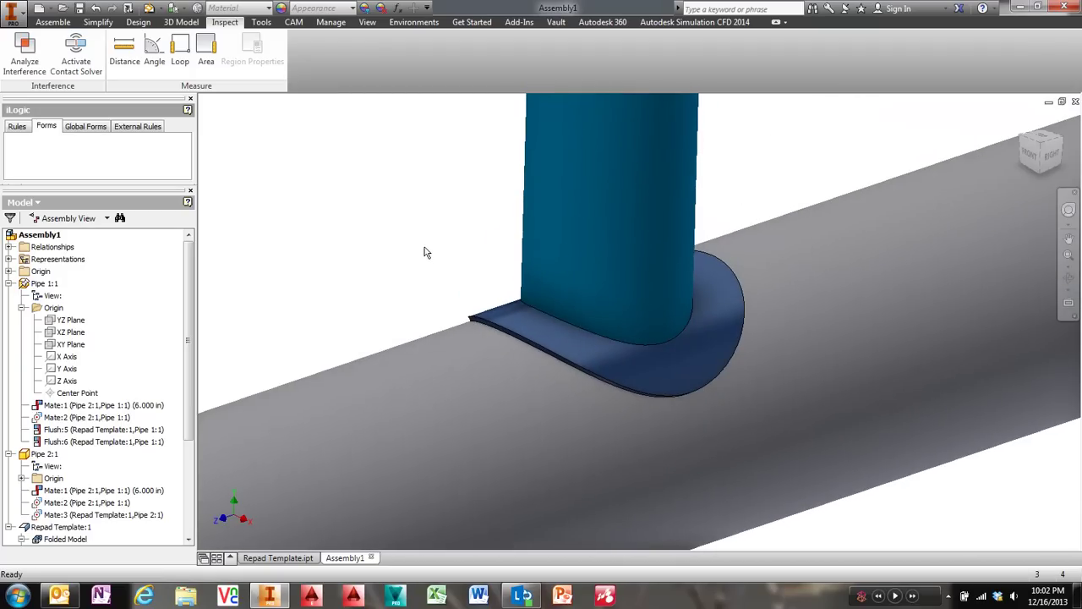
shift+middle_drag(428, 265, 543, 336)
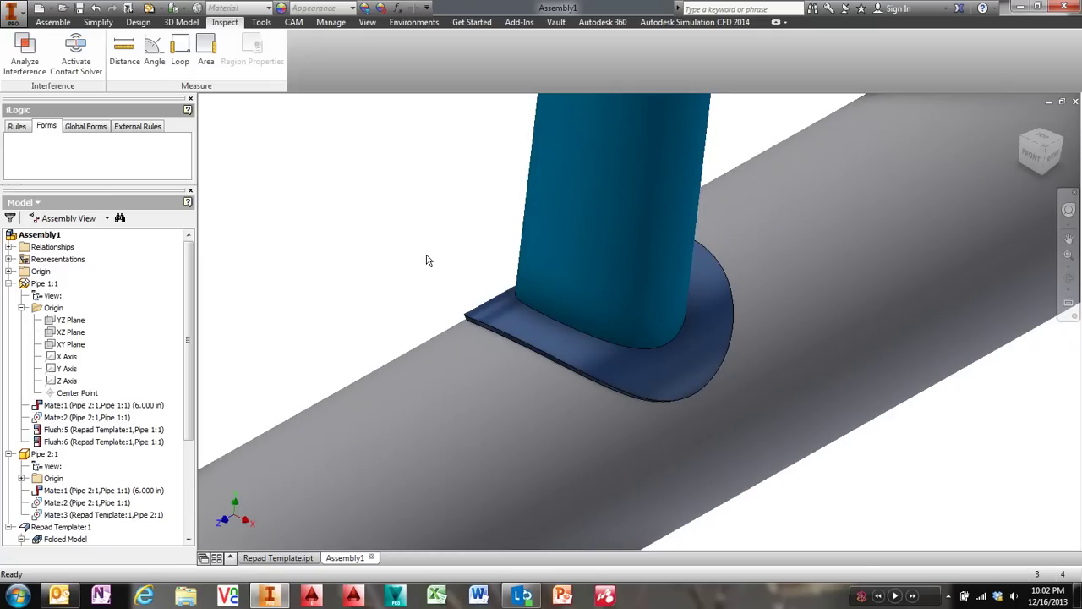
shift+middle_drag(428, 231, 557, 323)
shift+middle_drag(626, 367, 573, 343)
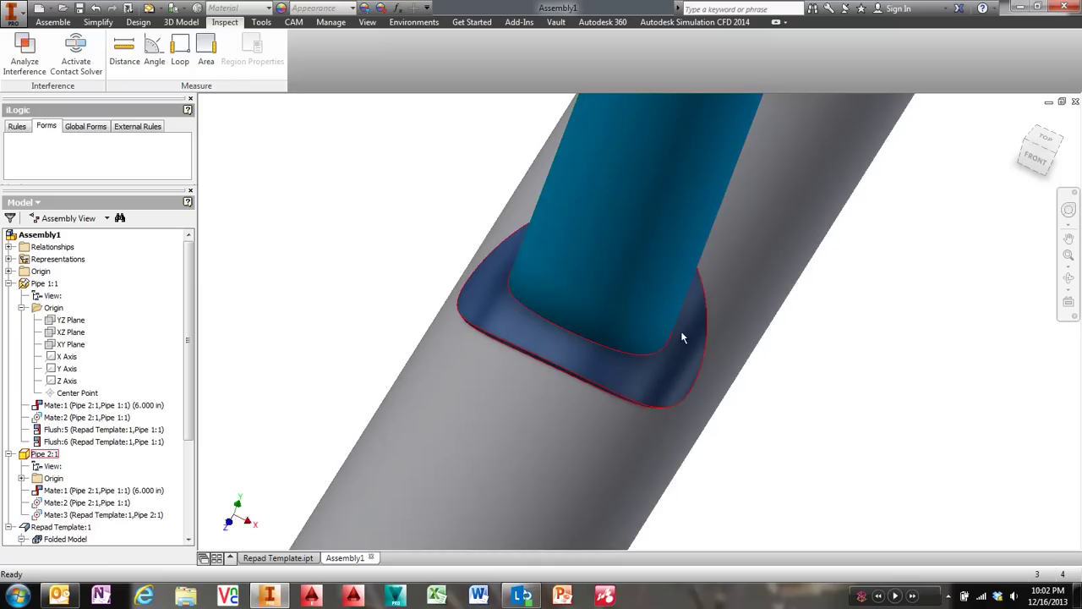
shift+middle_drag(481, 285, 431, 262)
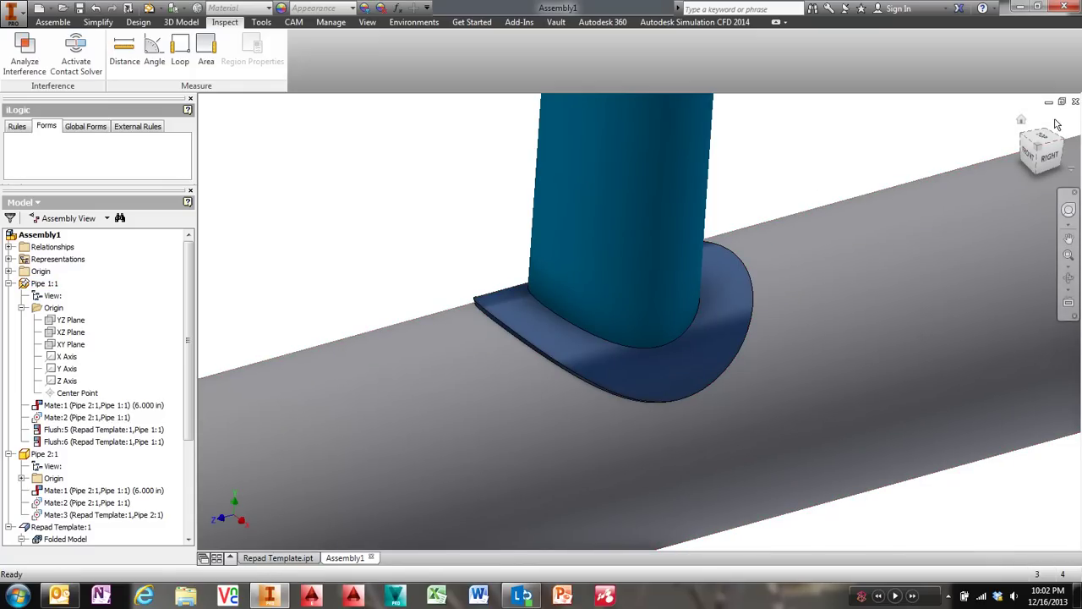
click(1076, 102)
click(506, 316)
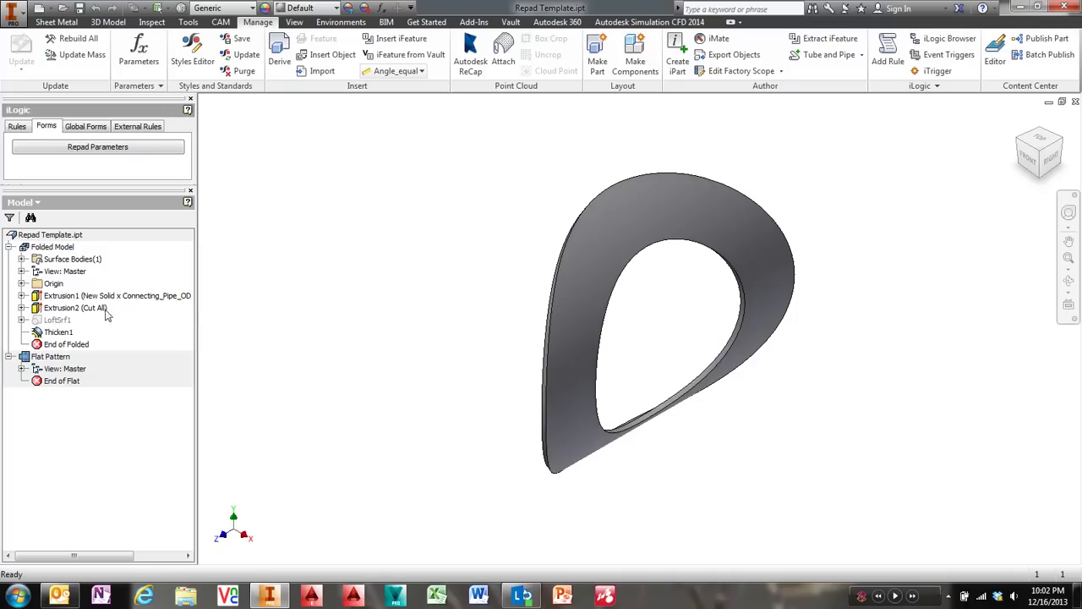
Move End of Folded below Extrusion1, accept the rebuild errors, and orbit the plain pipe cylinder
mouse_move(58, 344)
mouse_down()
mouse_move(74, 313)
mouse_move(323, 240)
mouse_up()
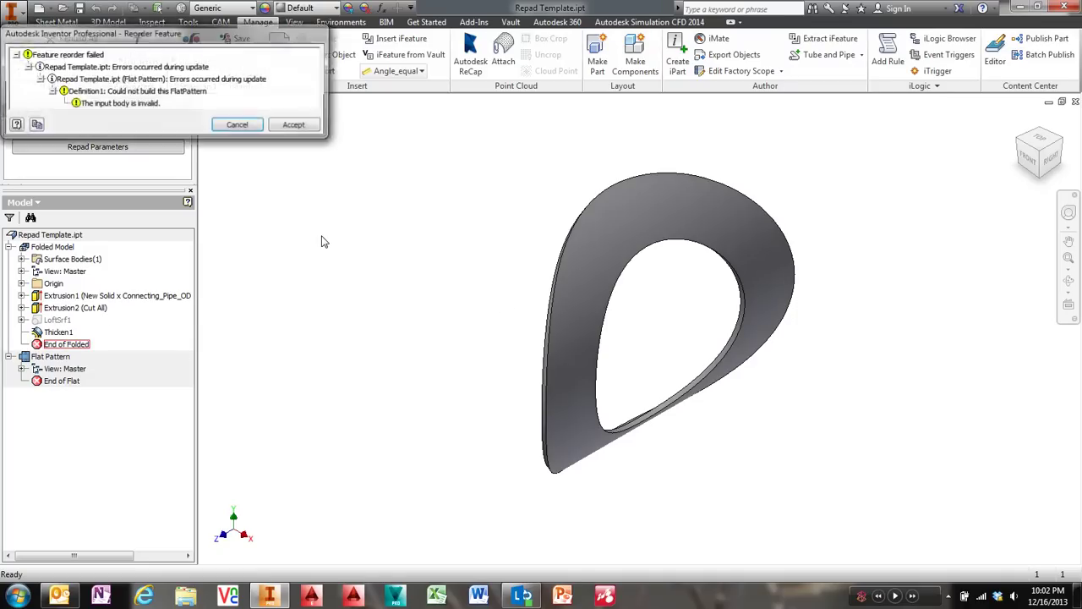
click(296, 124)
key(F4)
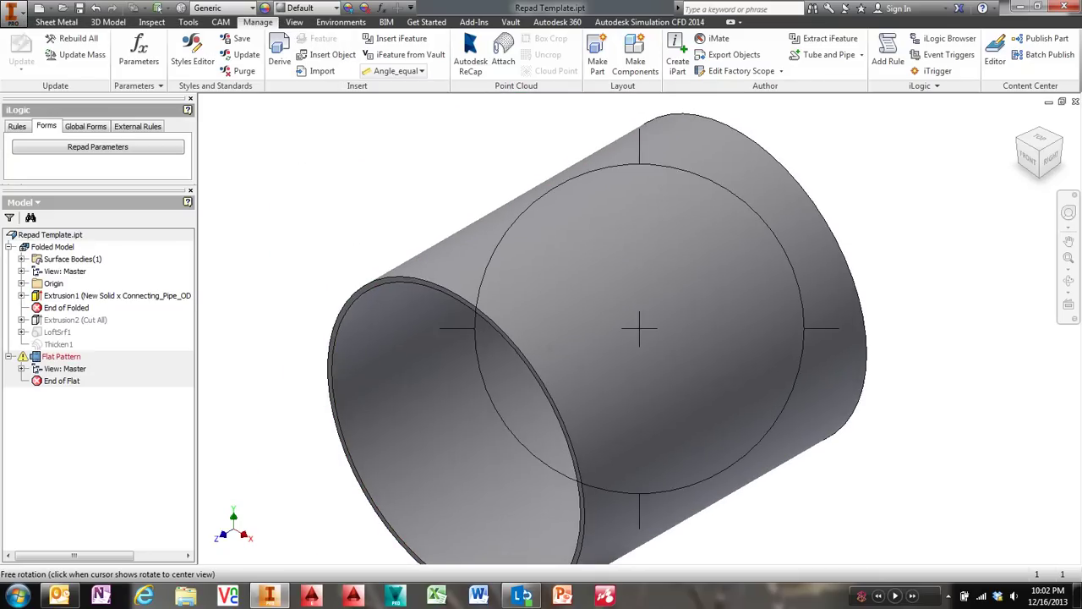
drag(626, 321, 537, 329)
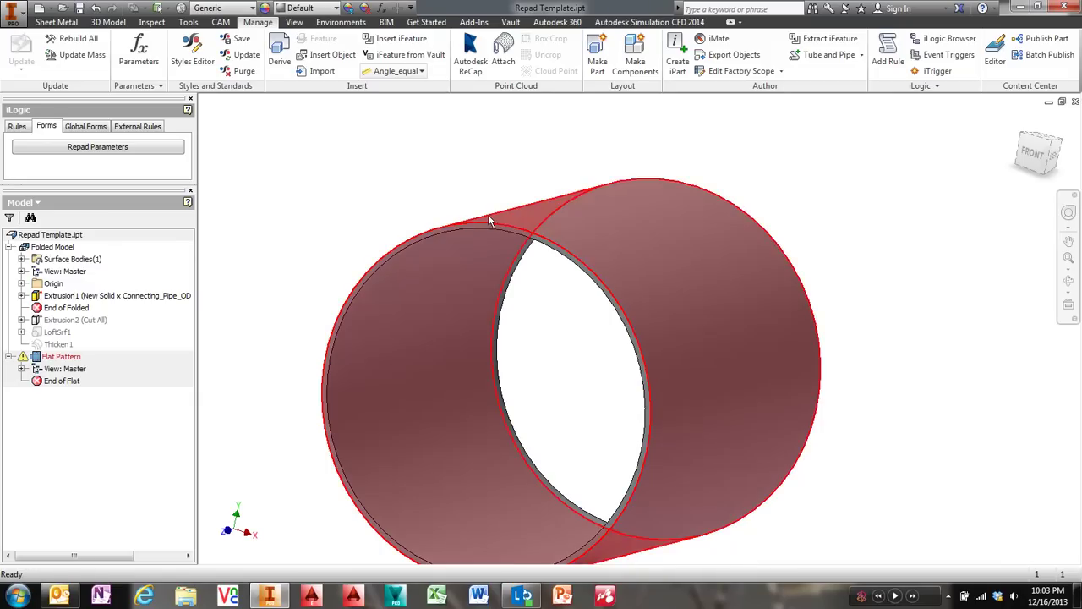
key(F4)
drag(528, 292, 607, 264)
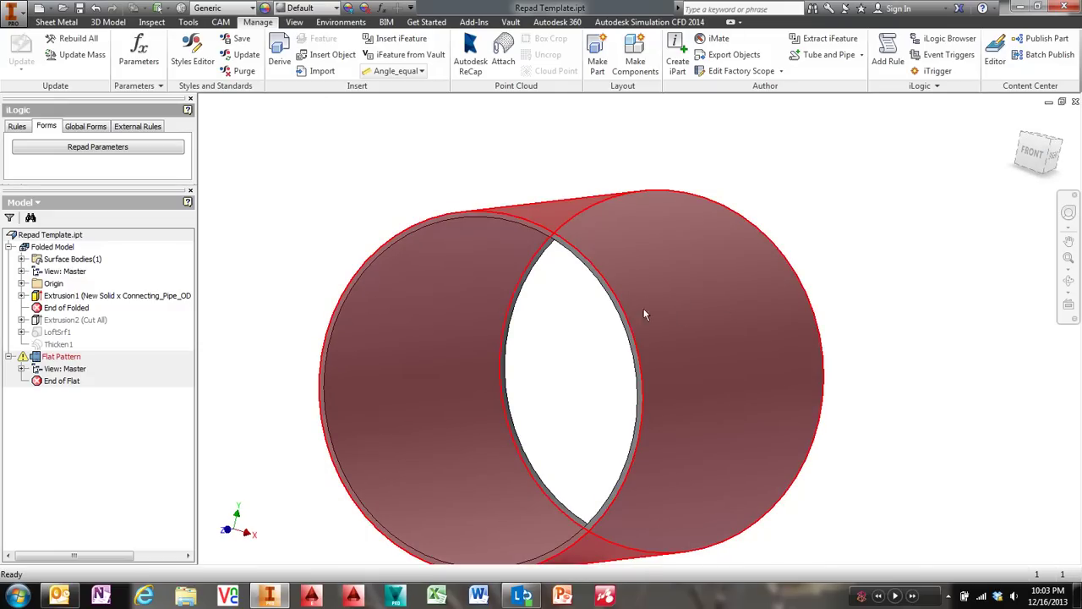
key(F4)
drag(595, 267, 580, 234)
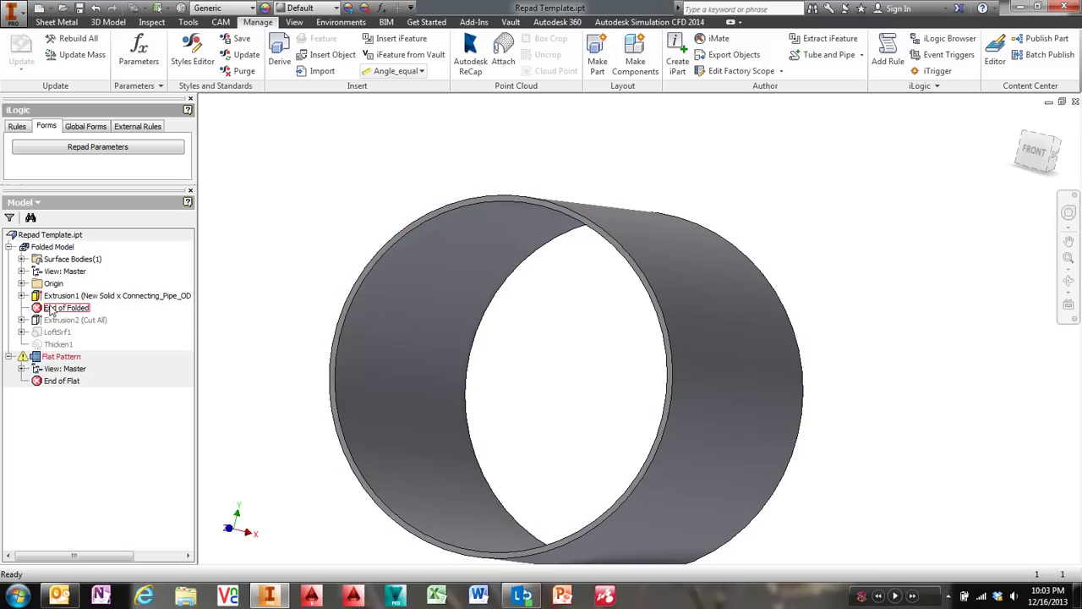
Roll forward to include the Extrusion2 hole cut and inspect the hole and its sketch
drag(50, 311, 52, 334)
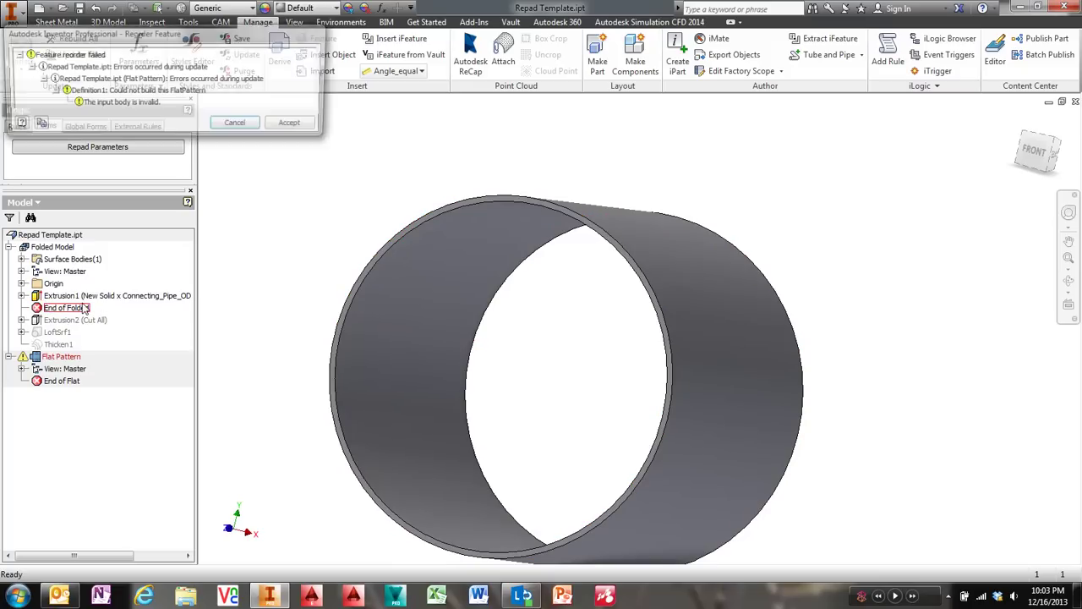
click(293, 125)
shift+middle_drag(617, 368, 417, 305)
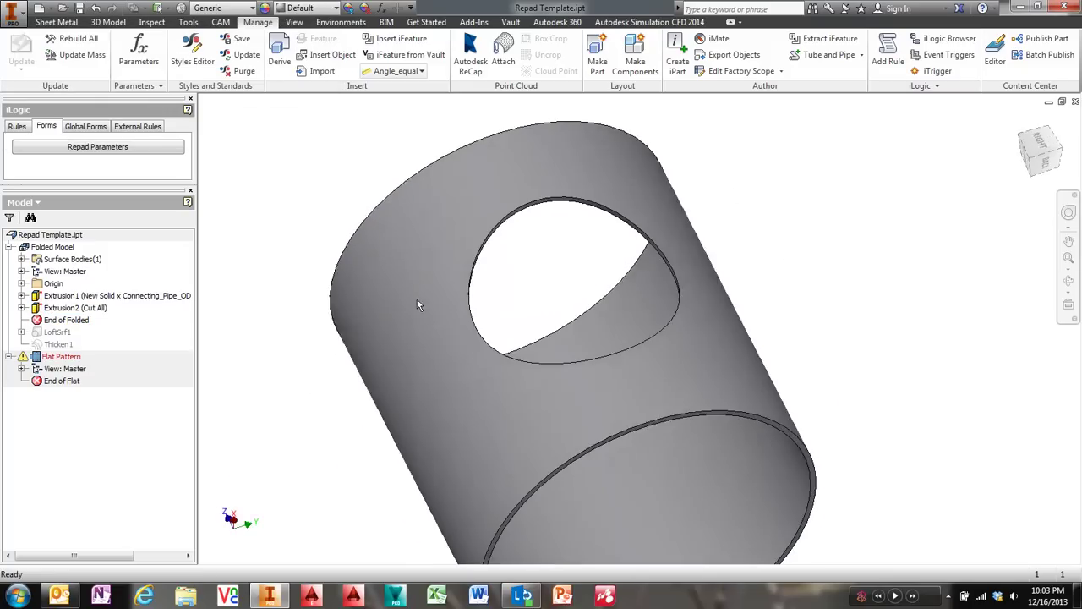
click(21, 308)
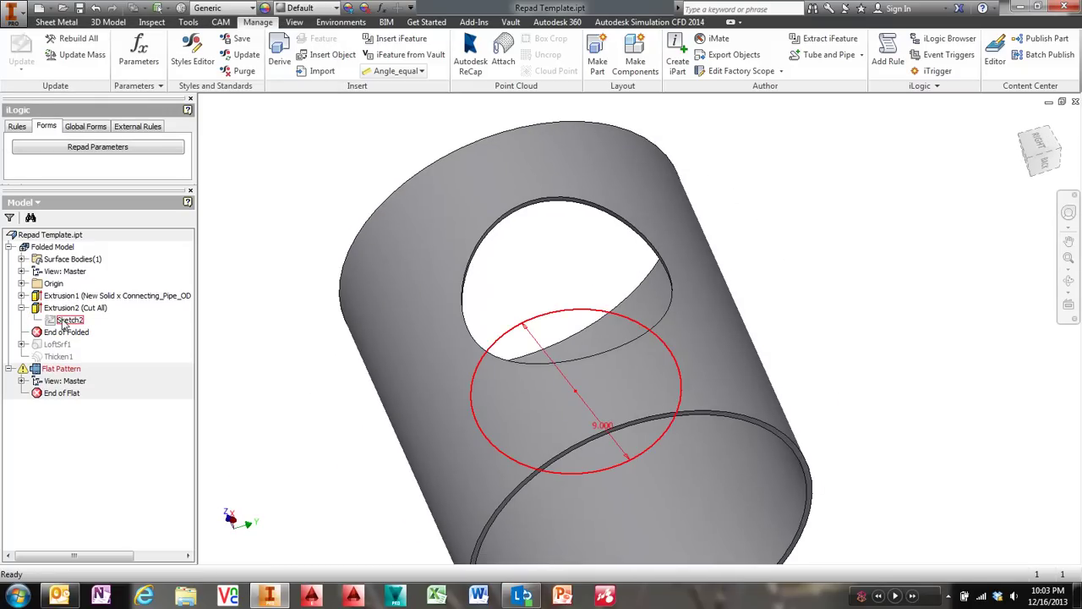
click(22, 296)
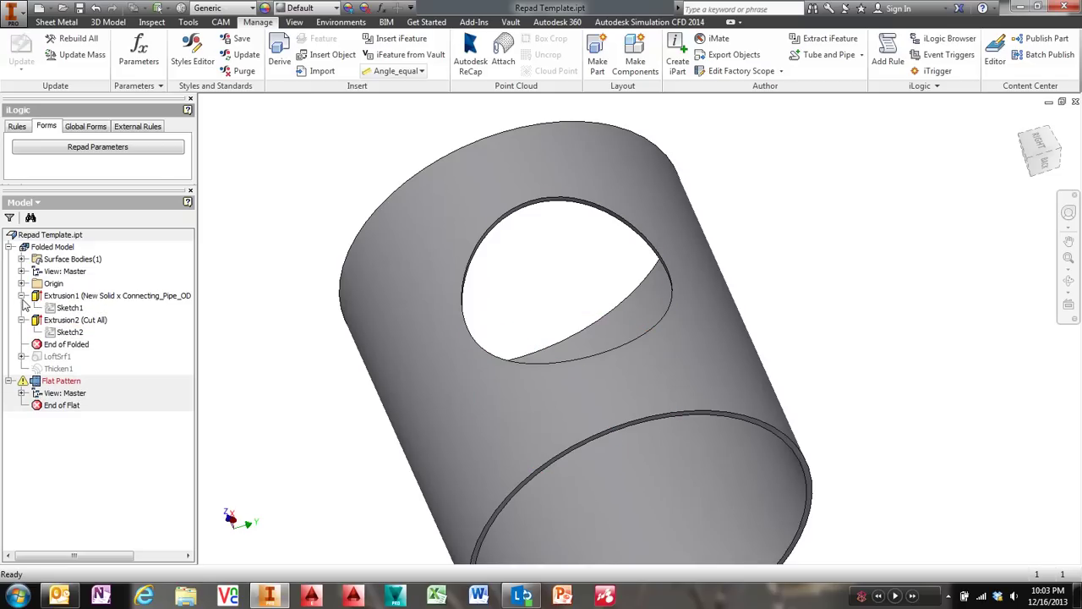
click(21, 296)
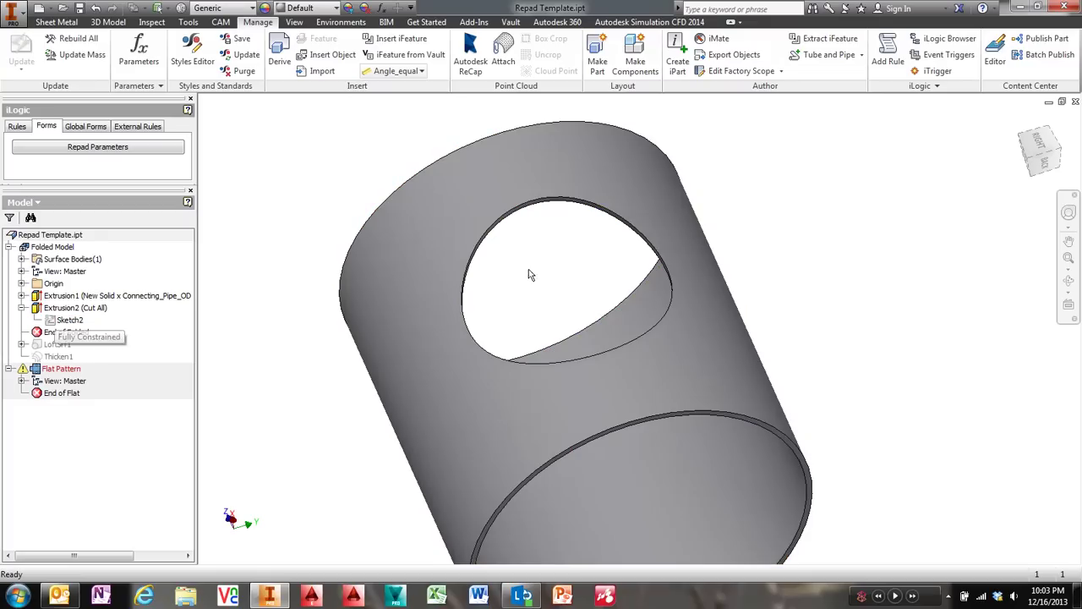
click(545, 203)
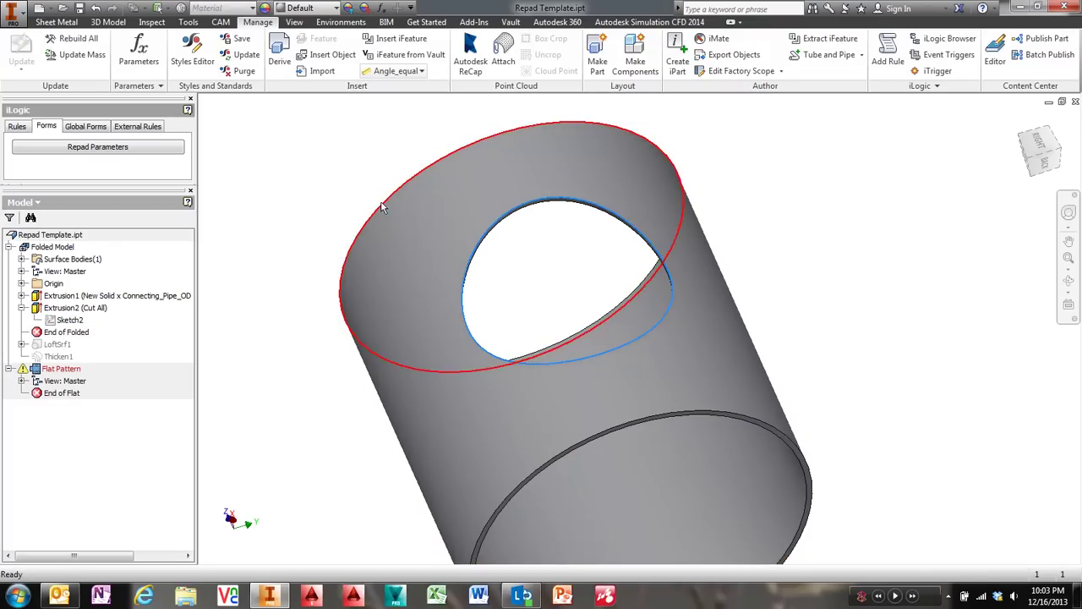
key(F4)
drag(455, 142, 314, 316)
Roll forward past LoftSrf1, accept the warning, and expand its sketches and edges
drag(52, 335, 59, 354)
click(296, 126)
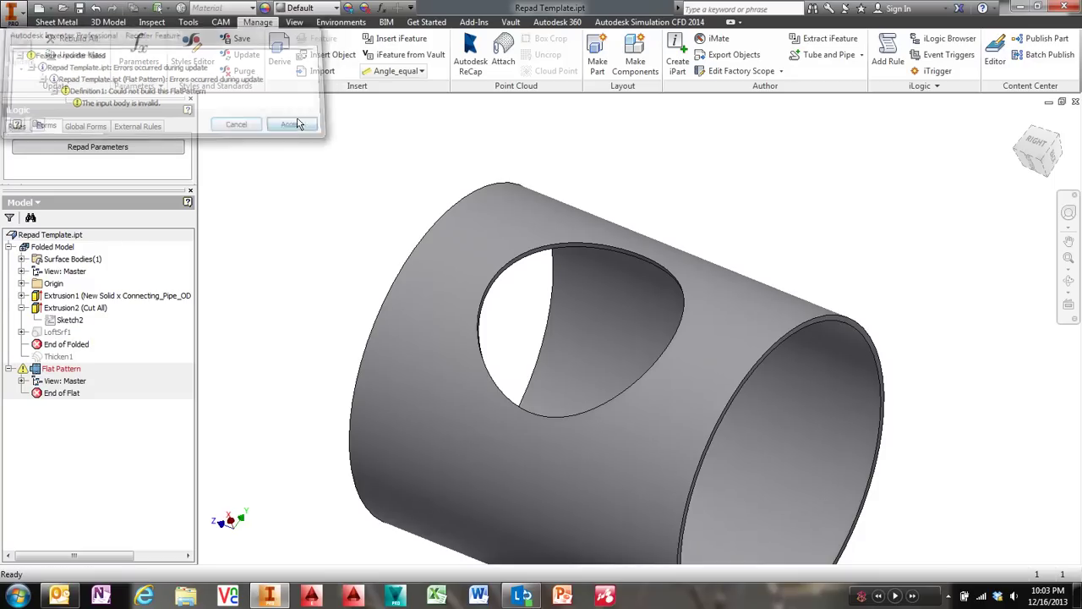
click(21, 331)
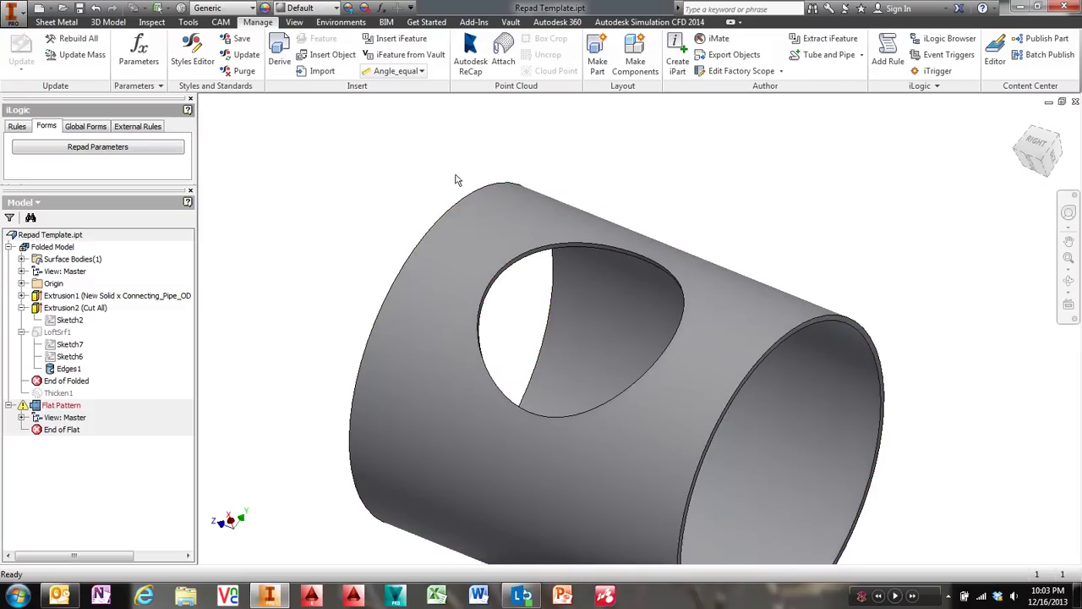
Edit Sketch7 of the loft with the model sliced at the sketch plane
key(F4)
drag(479, 149, 742, 285)
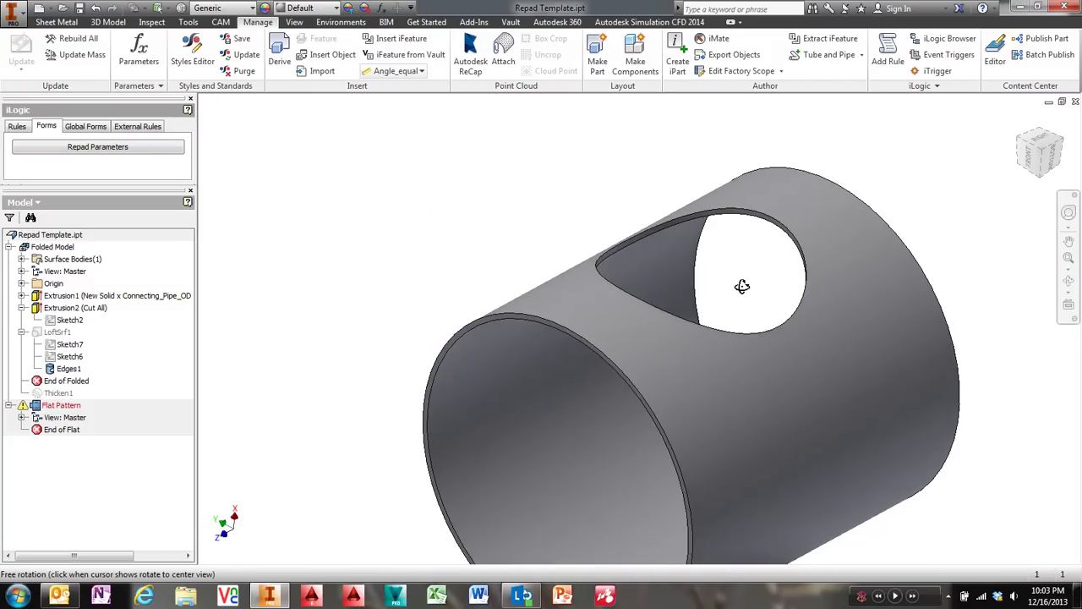
double_click(53, 345)
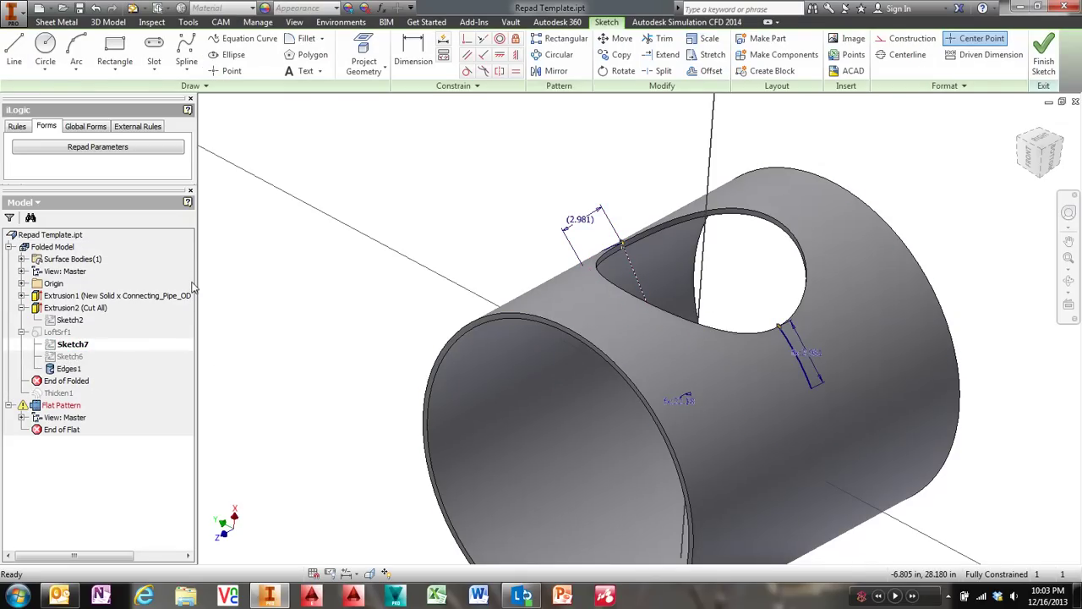
click(370, 573)
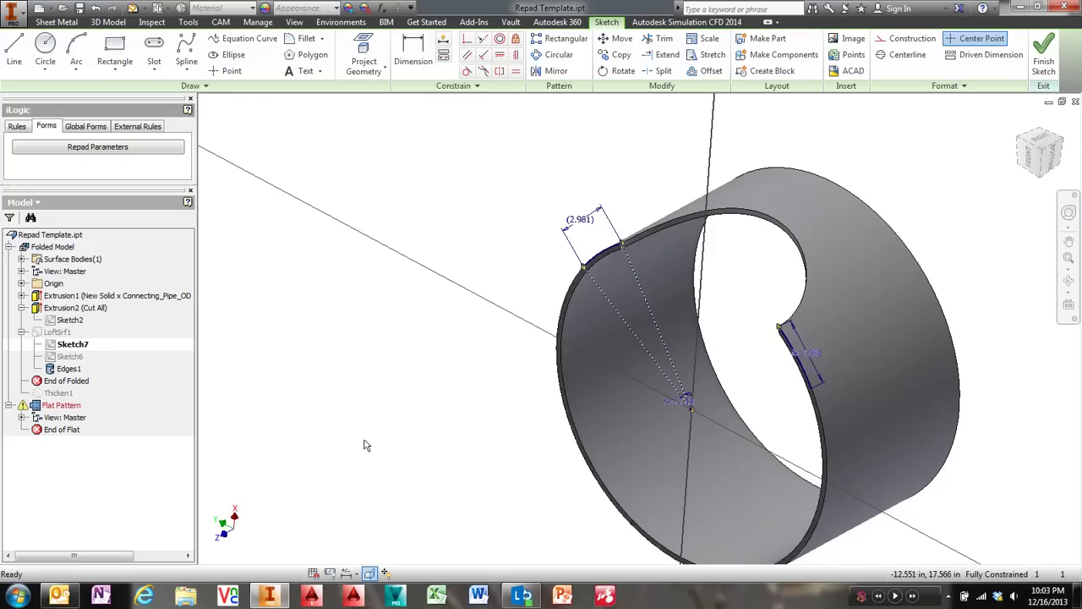
mouse_move(483, 265)
shift+middle_down()
mouse_move(750, 278)
mouse_move(723, 331)
mouse_move(705, 266)
shift+middle_up()
Check the driven 2.981 arc dimension and open the 22.18° angle dimension d30
scroll(708, 255, down, 4)
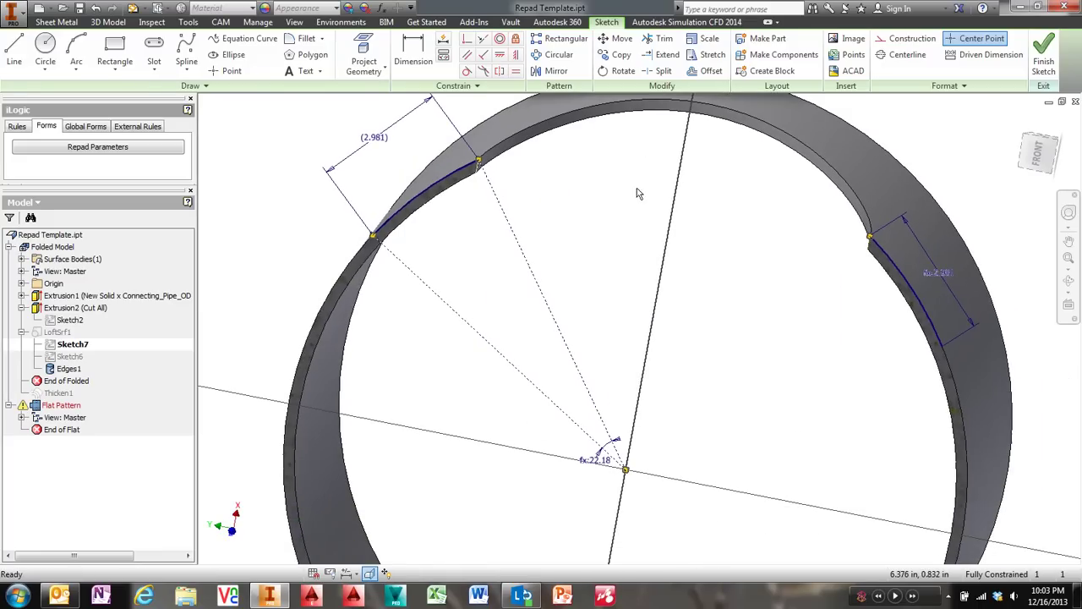
click(467, 158)
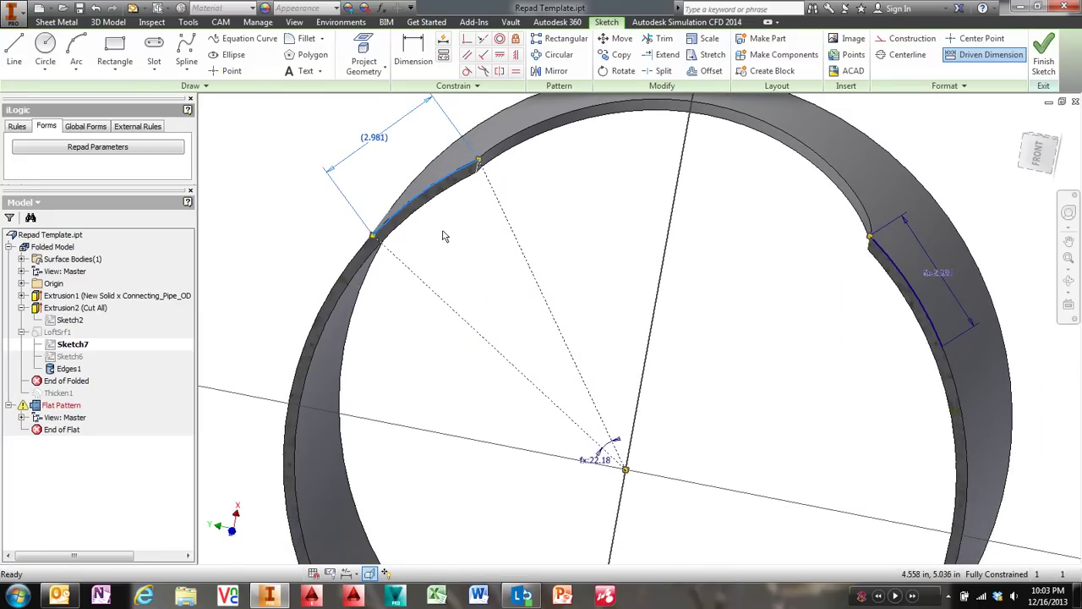
click(334, 195)
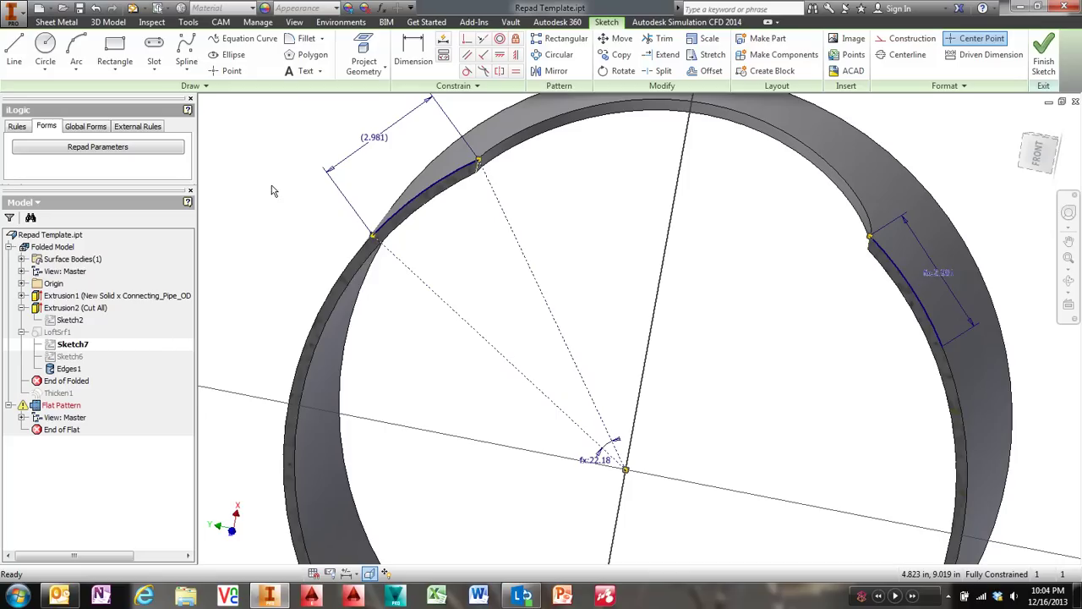
double_click(600, 461)
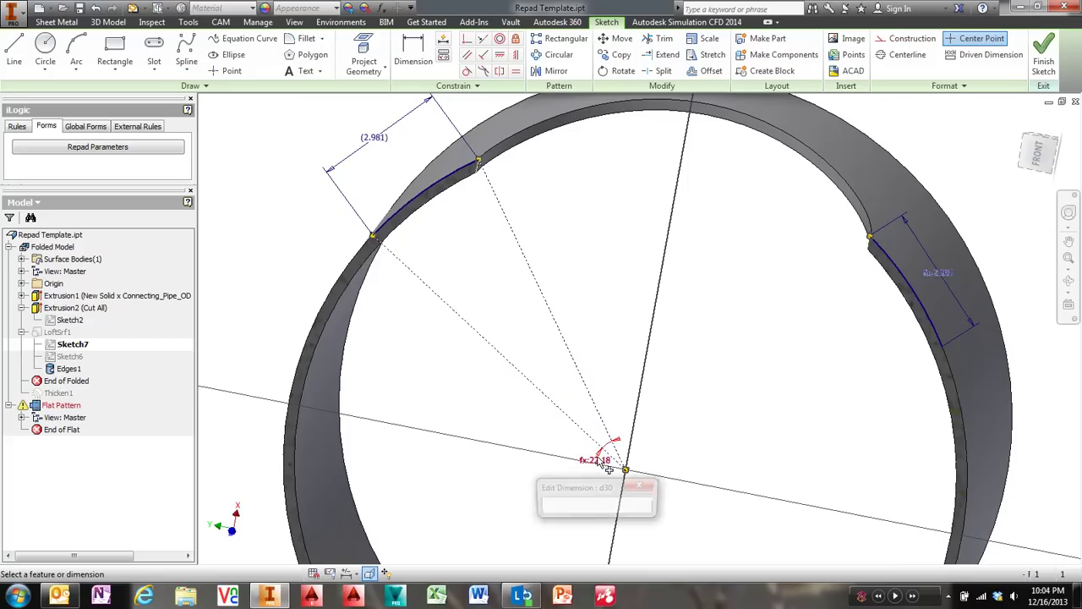
Confirm d30's Cord_in_rad equation in the enlarged Parameters table, then close it
click(641, 487)
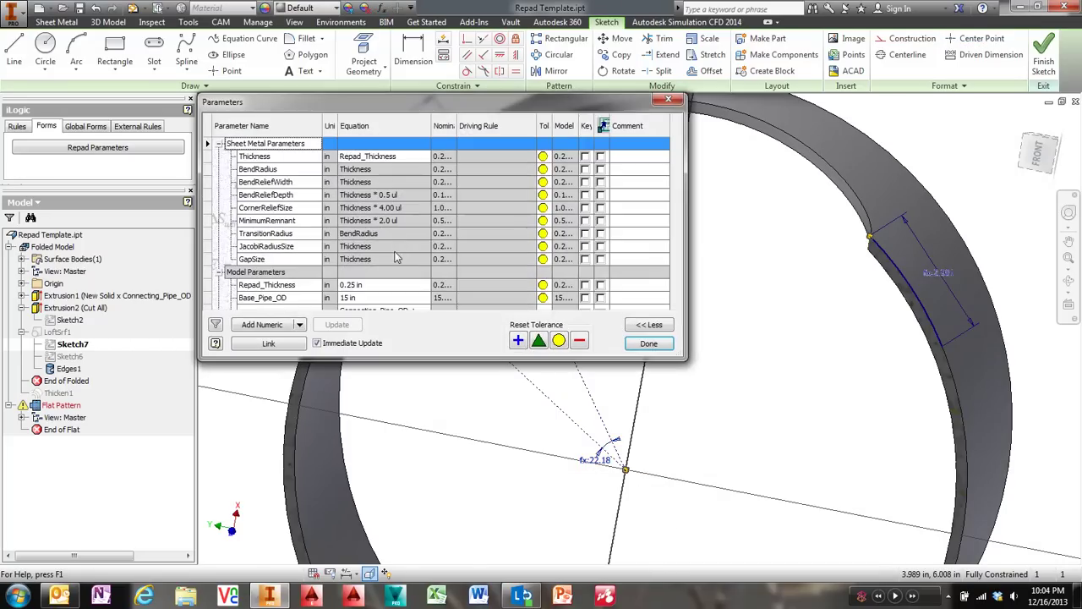
drag(491, 359, 464, 482)
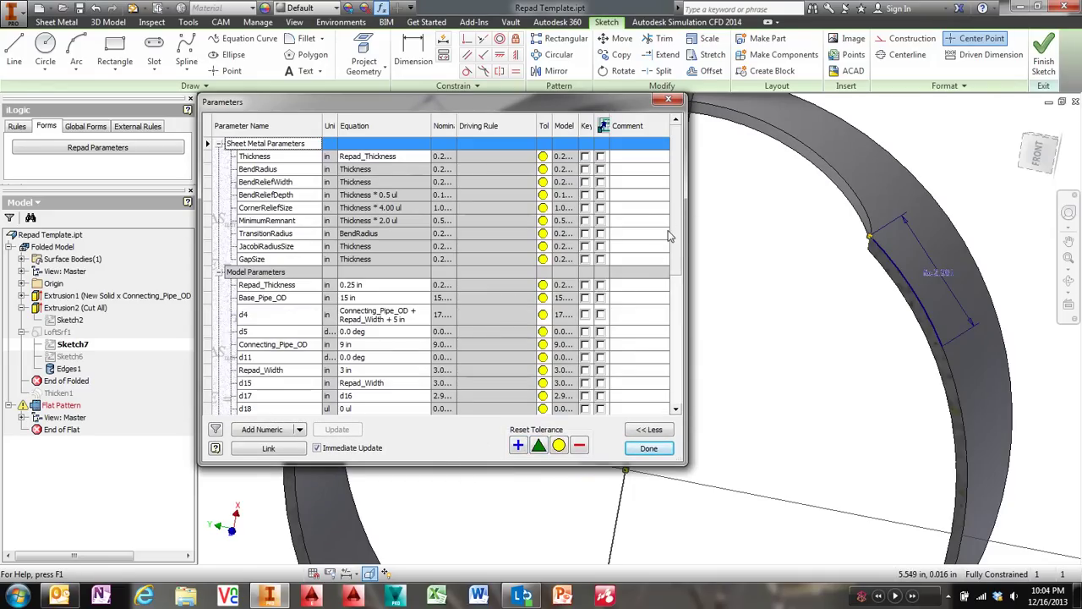
scroll(668, 237, down, 6)
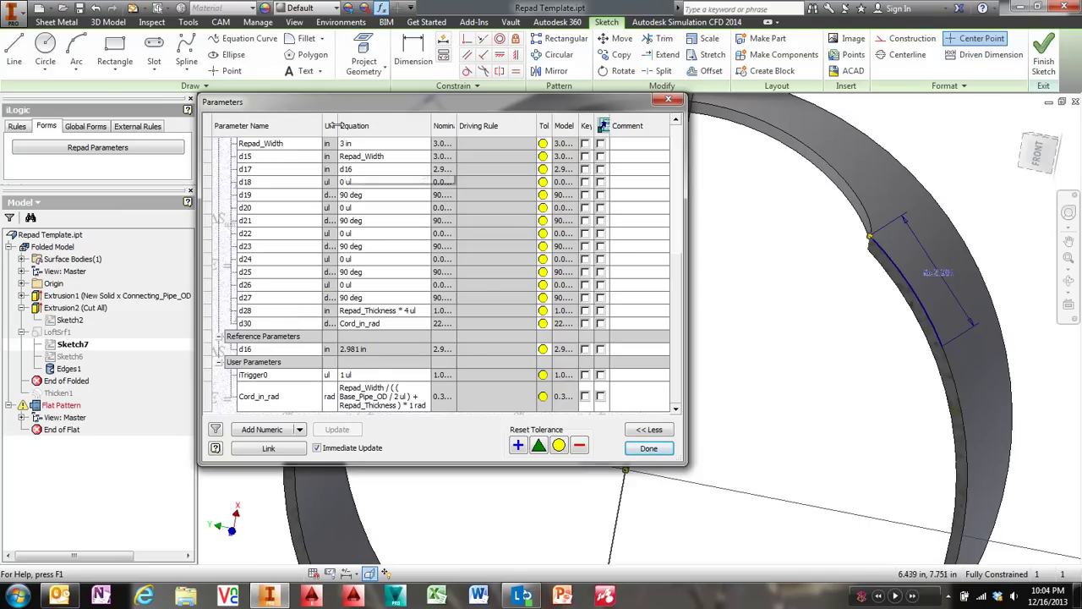
drag(336, 125, 350, 126)
click(336, 327)
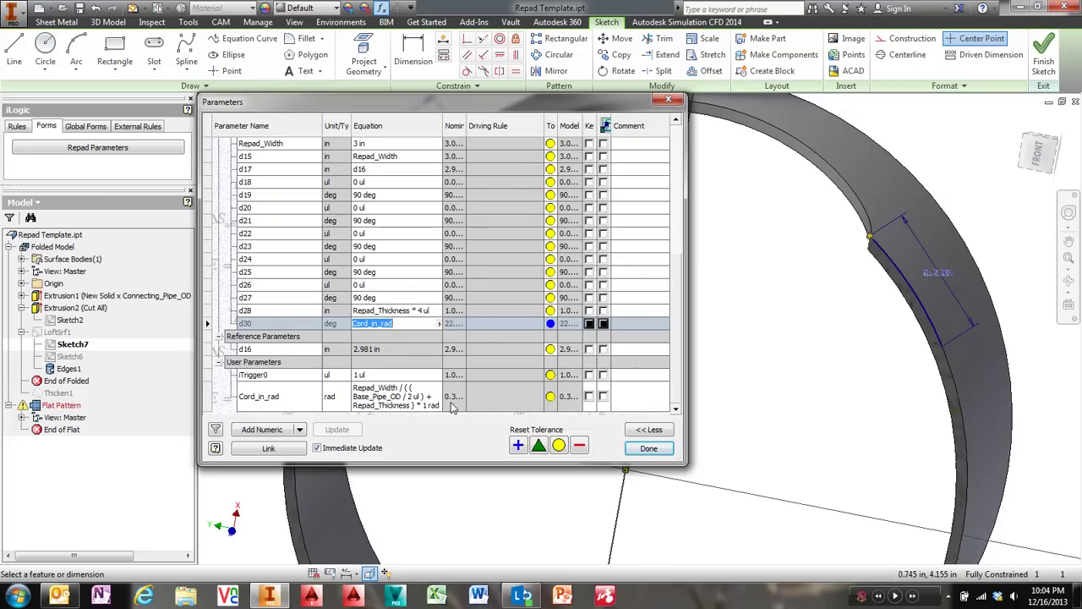
click(668, 100)
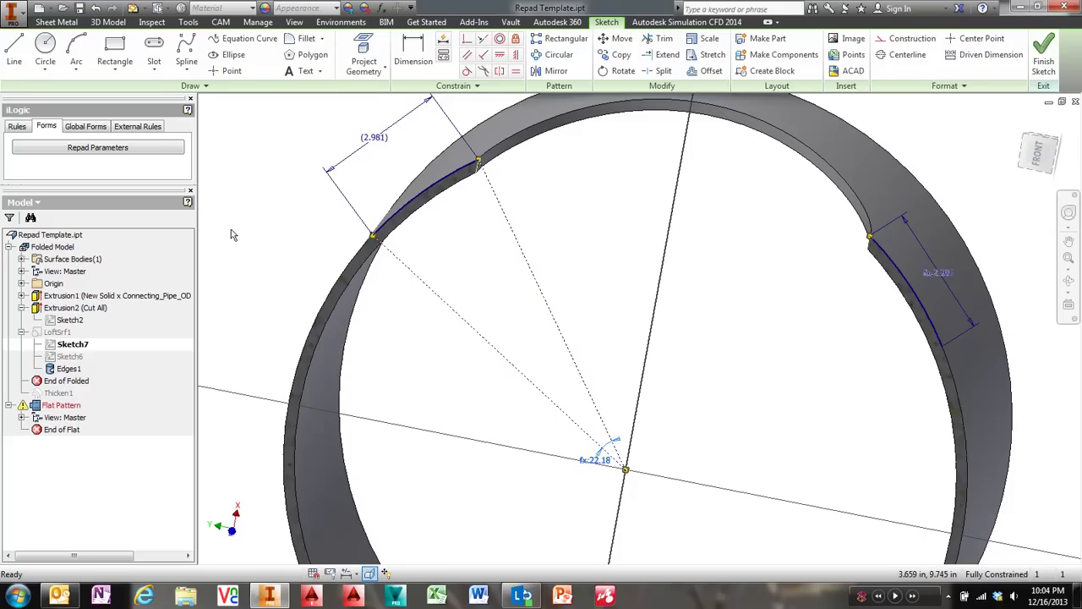
Add an arc length dimension to the repad outline arc in Sketch7
mouse_move(445, 289)
shift+middle_down()
mouse_move(612, 249)
mouse_move(573, 285)
mouse_move(586, 252)
mouse_move(580, 290)
shift+middle_up()
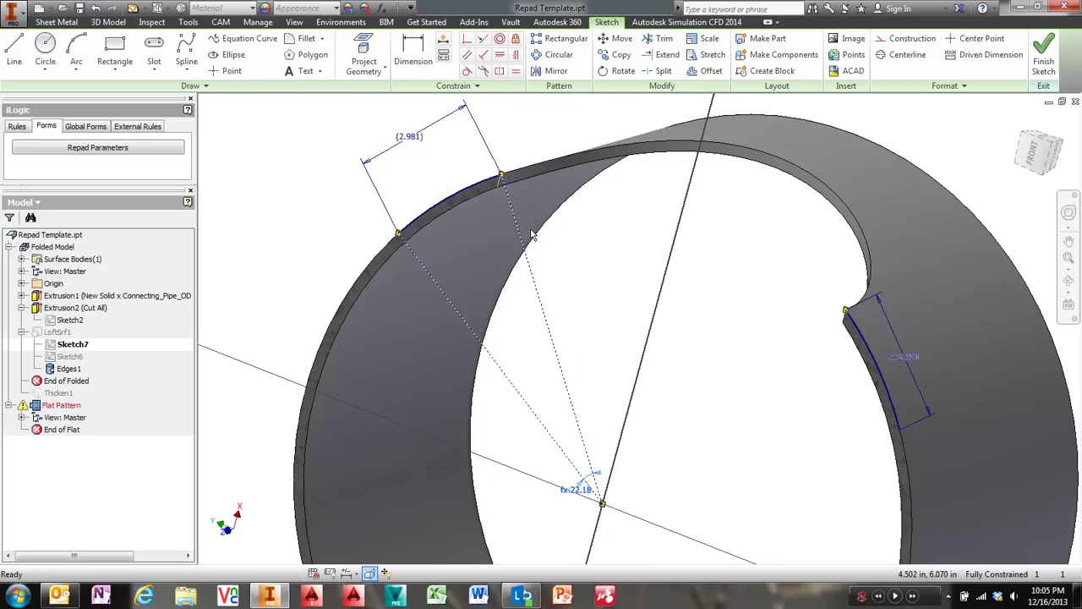
mouse_move(532, 235)
middle_down()
mouse_move(438, 197)
mouse_move(575, 249)
mouse_move(606, 297)
mouse_move(637, 318)
middle_up()
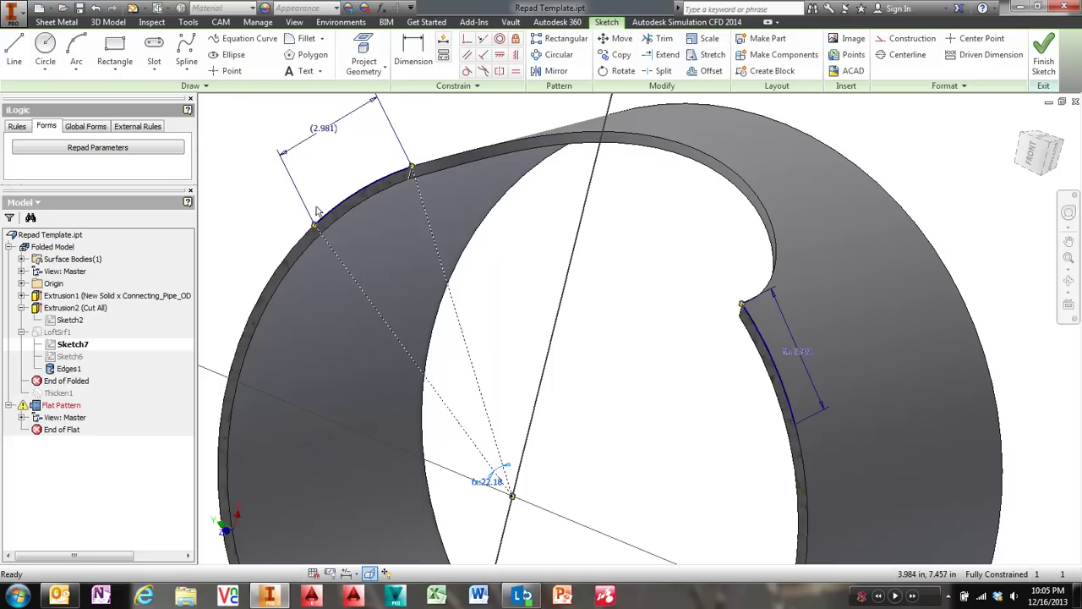
key(d)
right_click(323, 166)
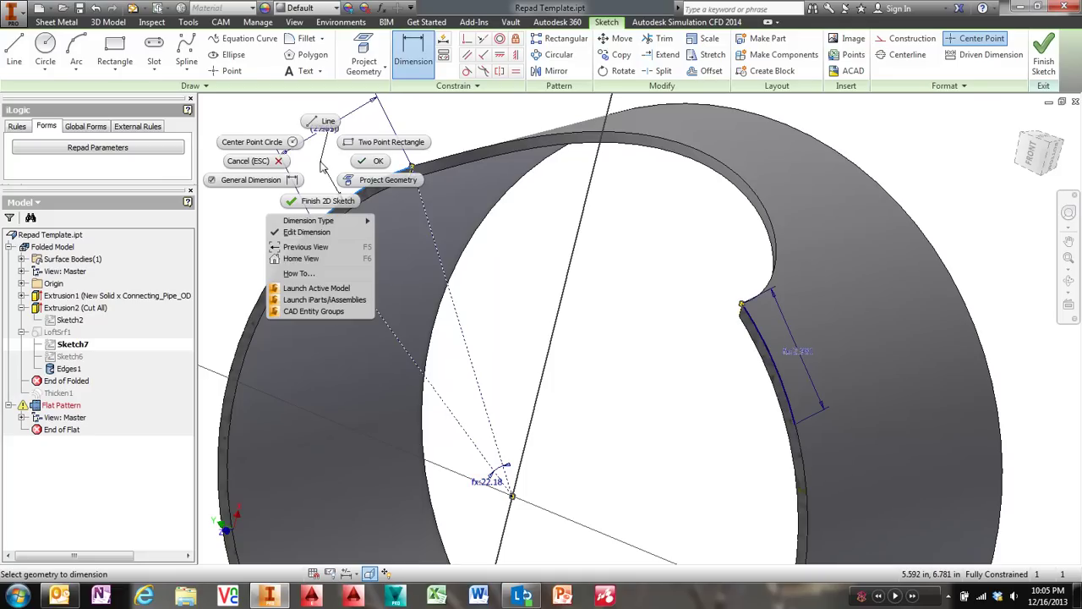
mouse_move(338, 221)
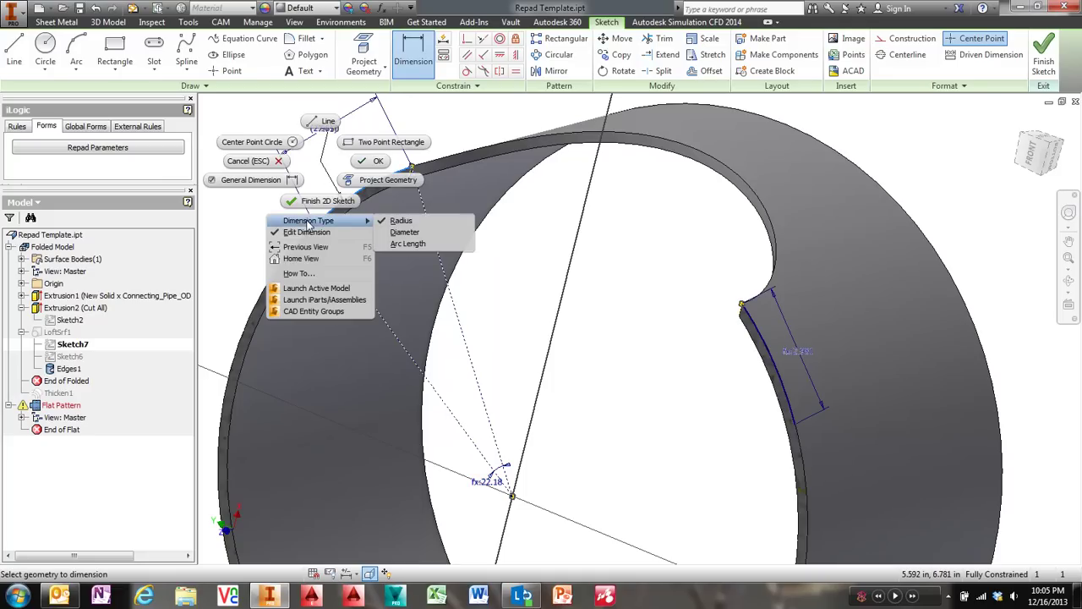
click(407, 245)
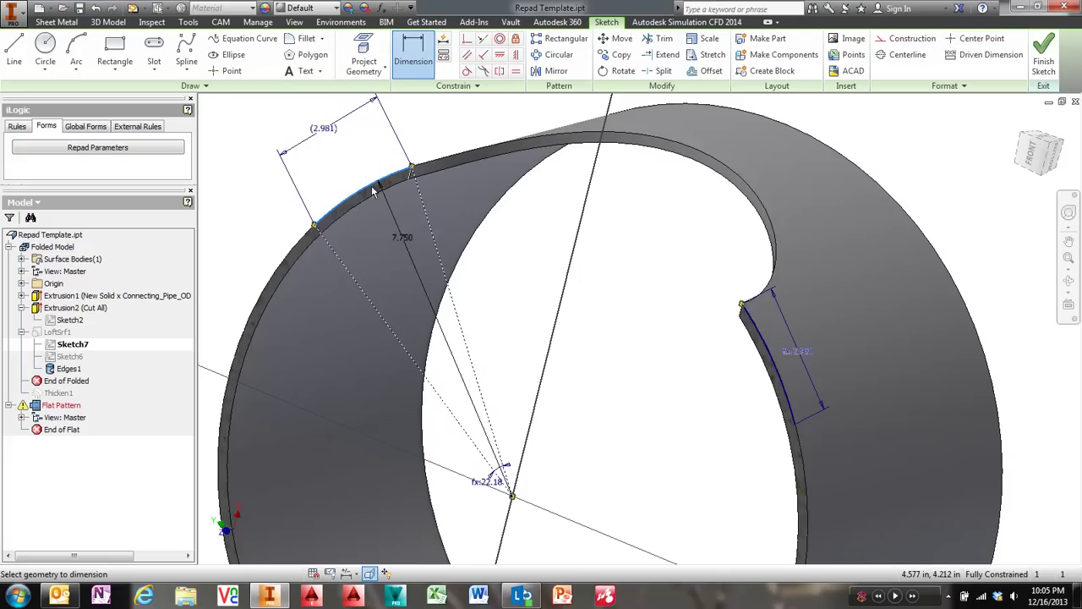
click(322, 132)
key(Escape)
Finish Sketch7 so the part rebuilds with the pipe hole cut
middle_drag(509, 279, 505, 299)
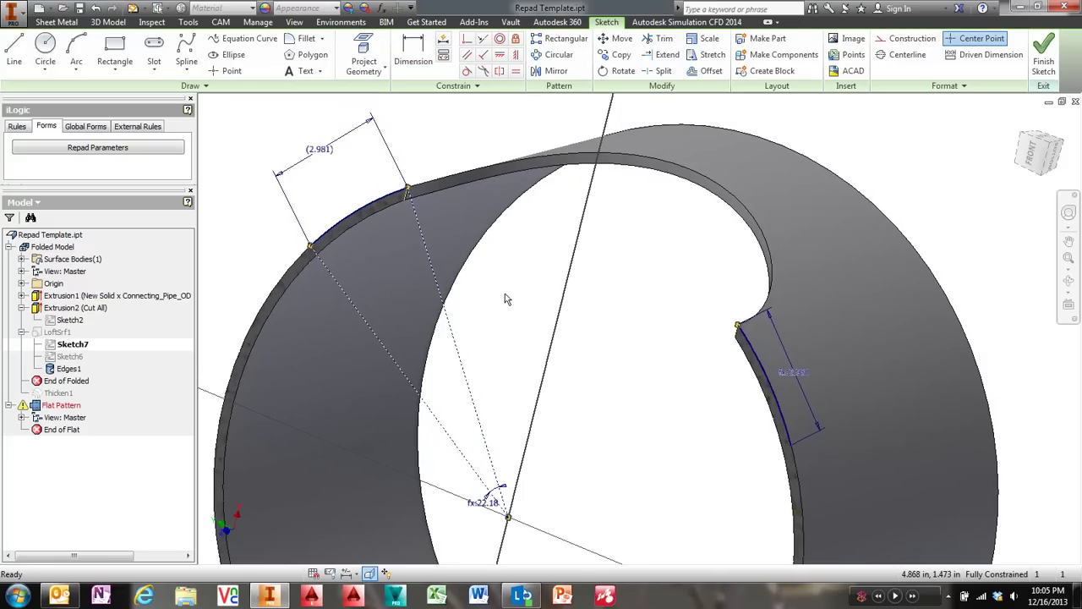
middle_drag(264, 256, 273, 254)
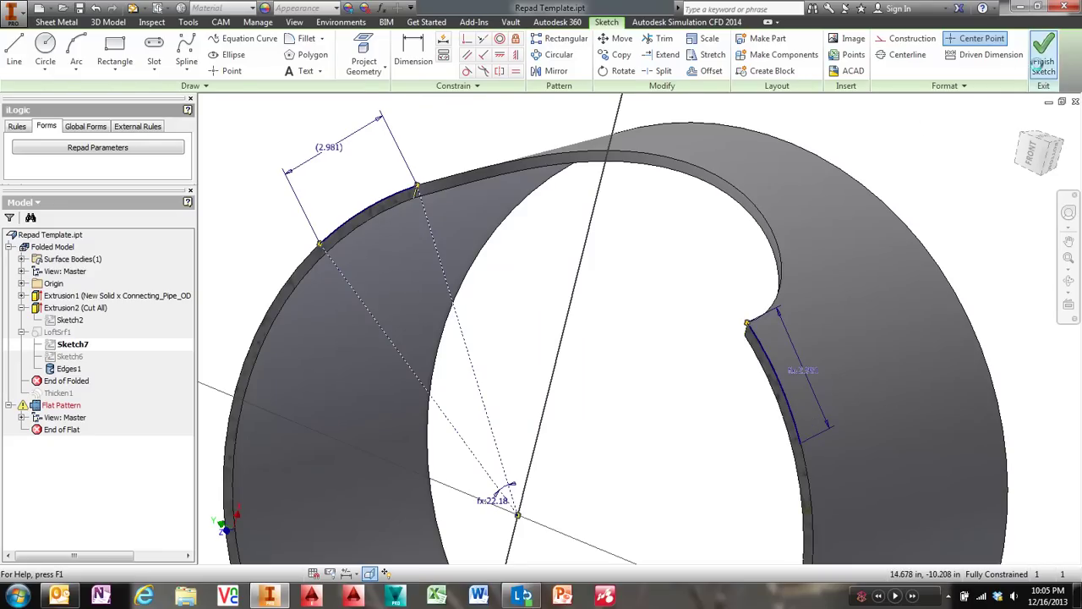
click(1044, 52)
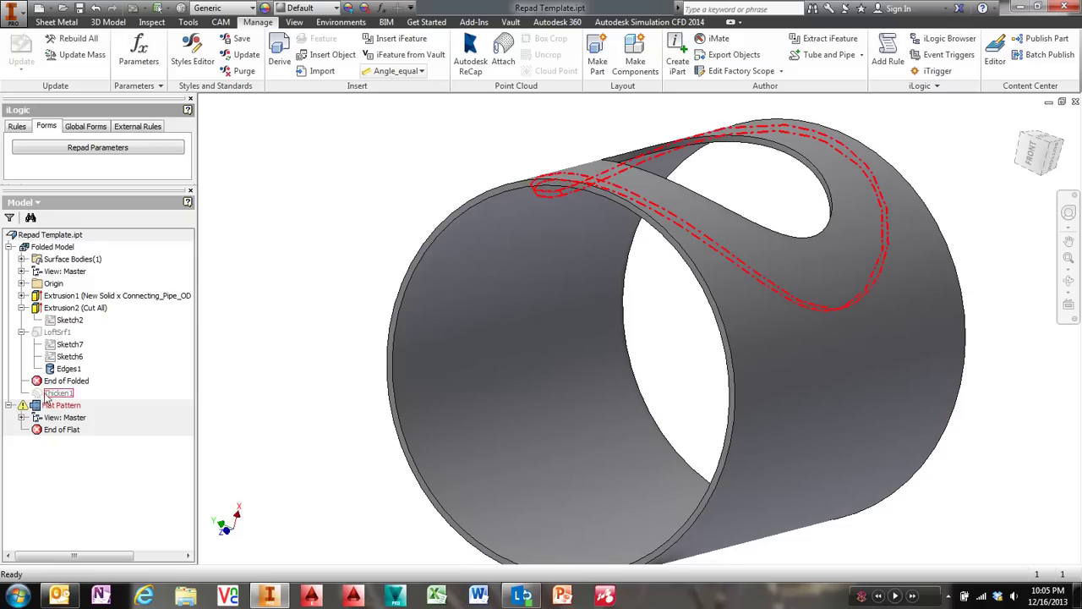
Review Sketch6's 3.000 offset dimensions around the pipe hole edge loop, then finish it
double_click(71, 356)
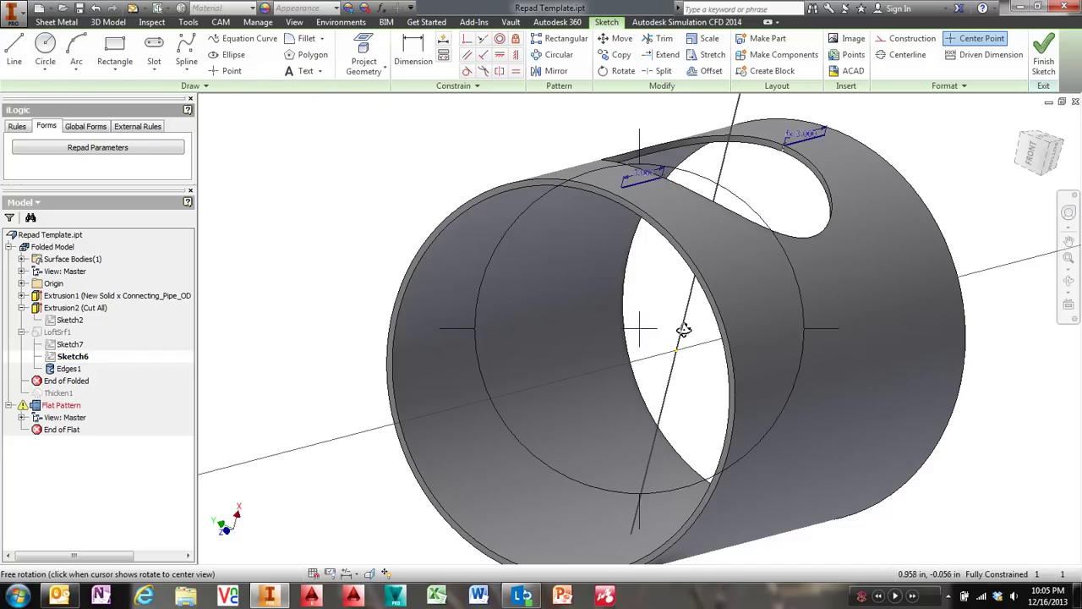
mouse_move(645, 329)
shift+middle_down()
mouse_move(658, 321)
mouse_move(582, 193)
shift+middle_up()
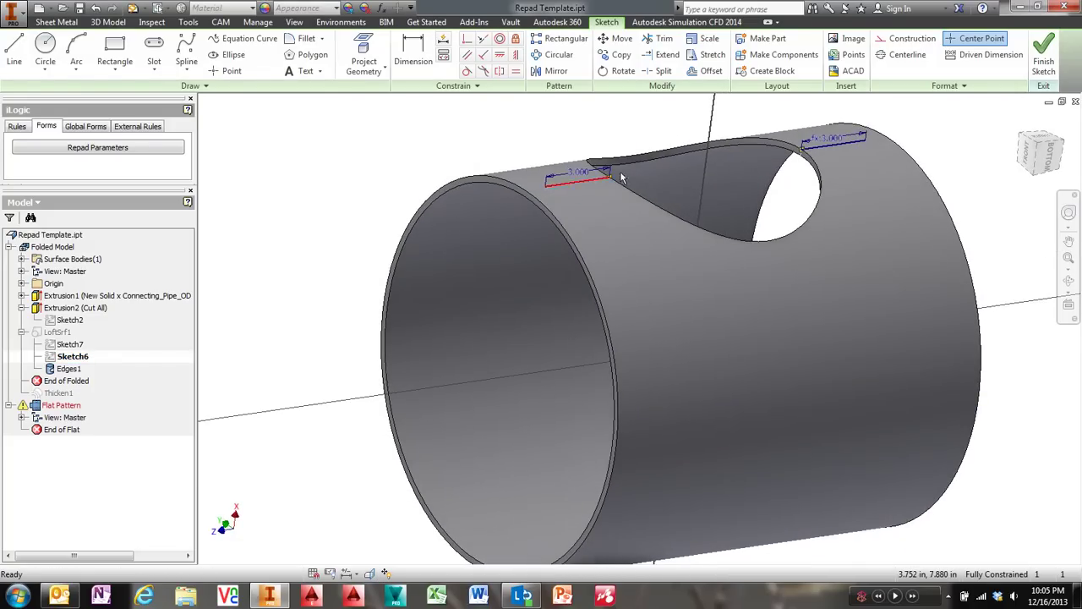
scroll(812, 146, up, 5)
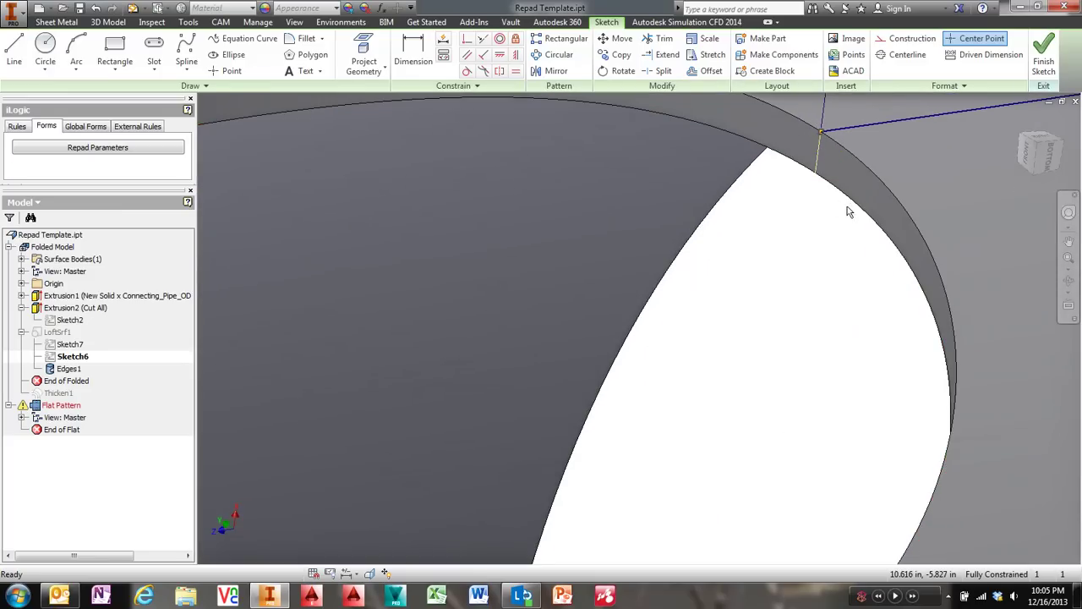
scroll(846, 194, down, 2)
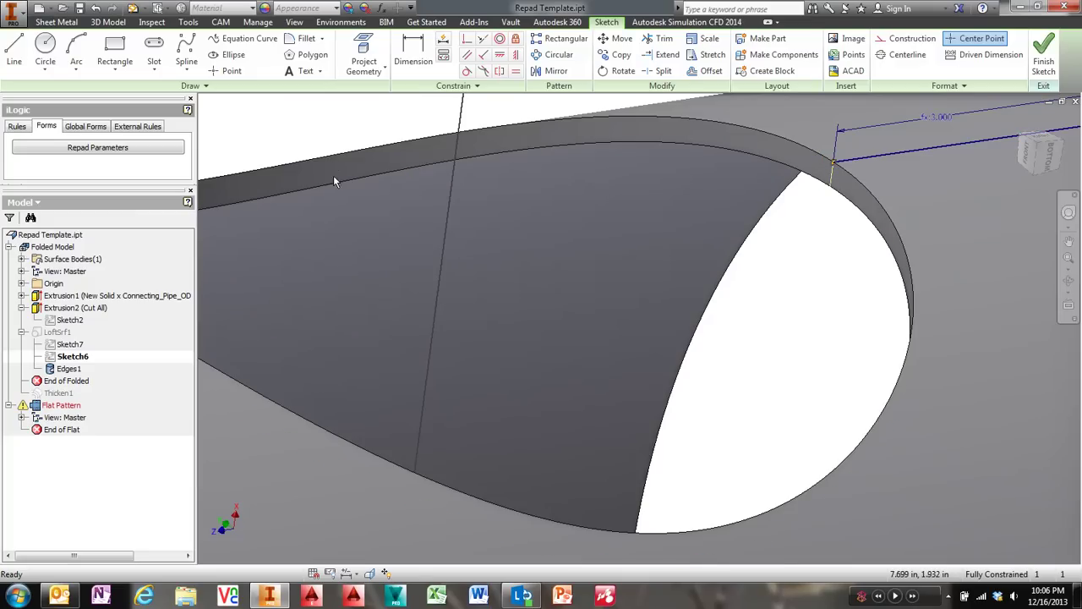
click(291, 411)
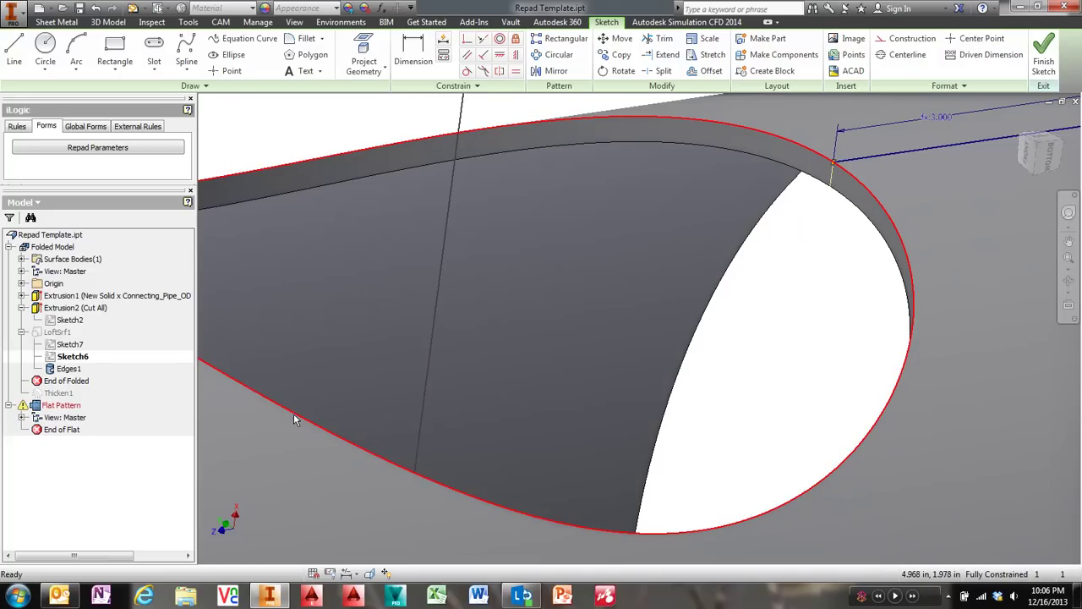
scroll(765, 328, down, 3)
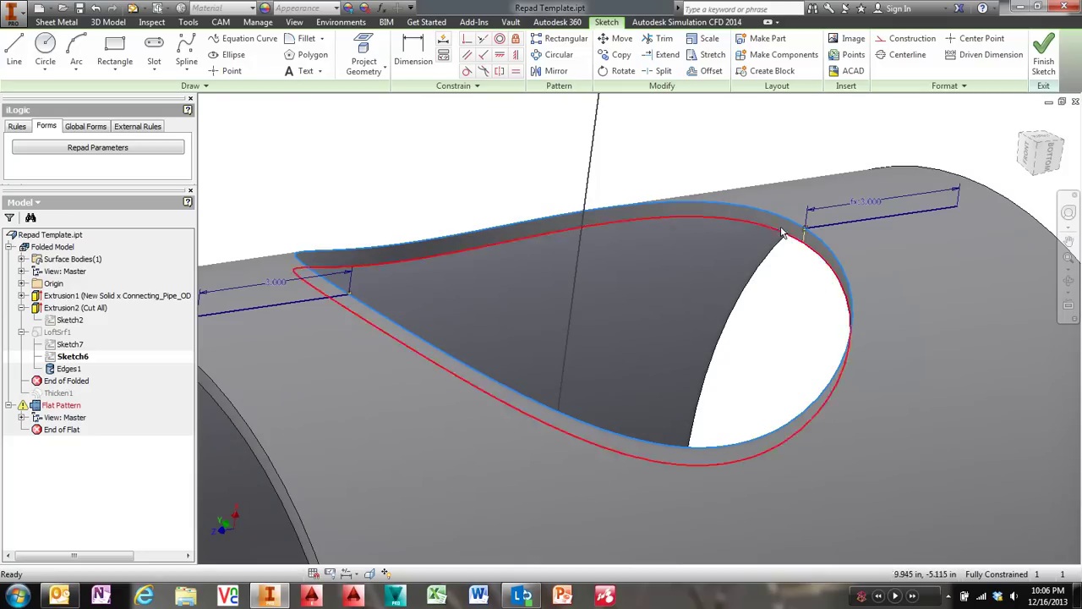
click(1044, 55)
double_click(52, 333)
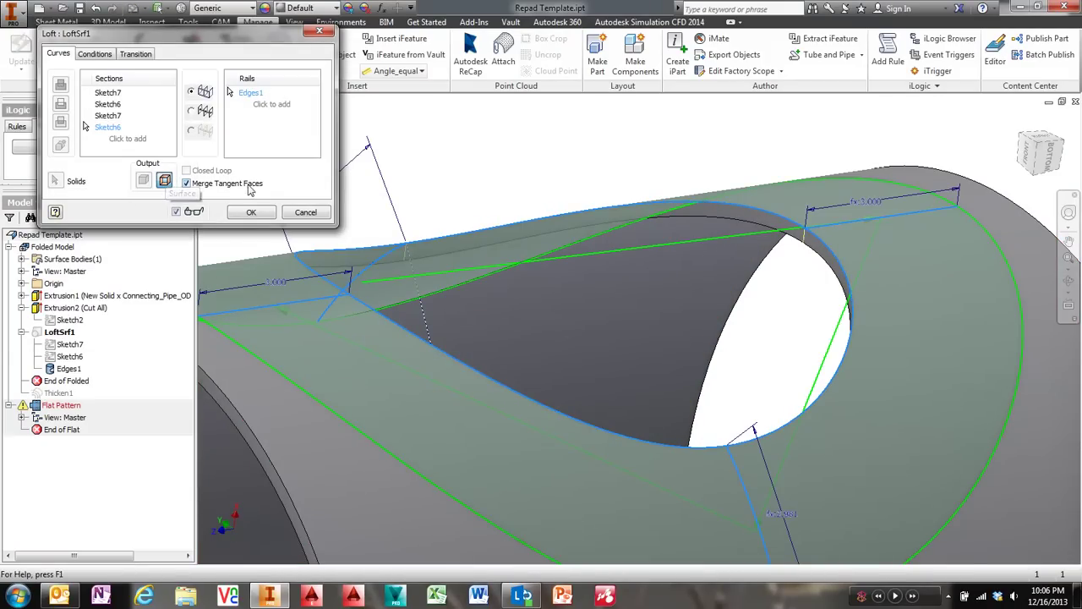
scroll(711, 213, up, 3)
key(F4)
drag(605, 245, 648, 299)
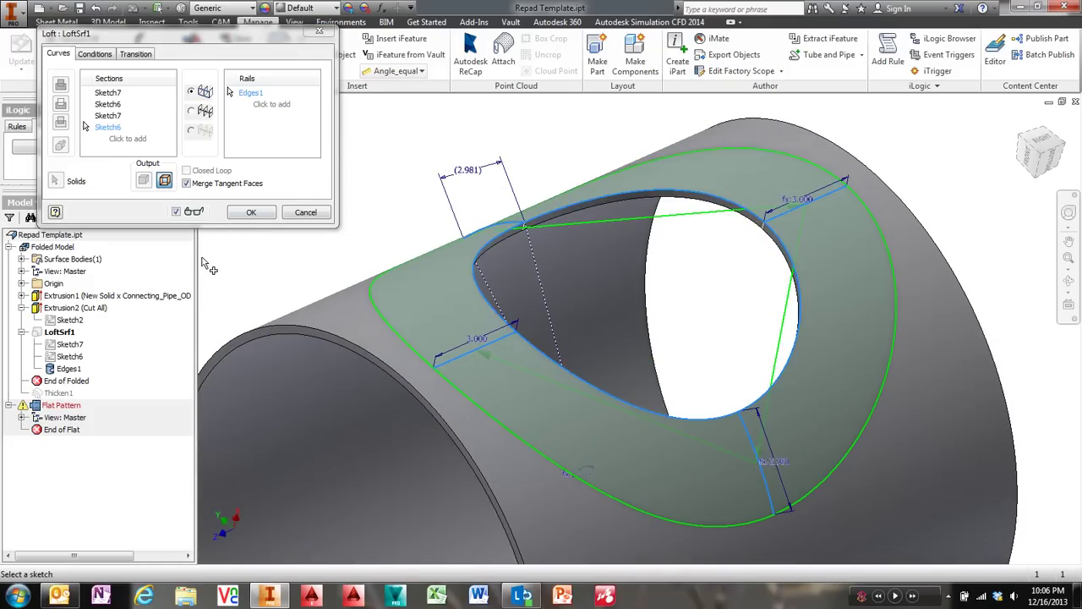
Roll forward past Thicken1 and reapply its Repad_Thickness distance to rebuild the repad solid
click(306, 212)
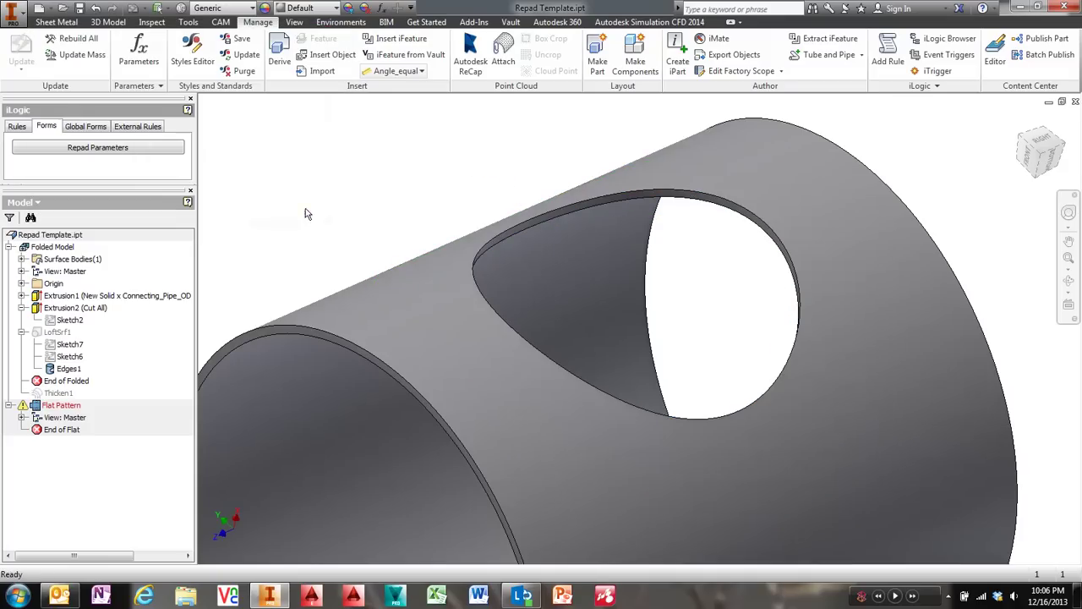
mouse_move(64, 391)
mouse_down()
mouse_move(74, 385)
mouse_move(61, 398)
mouse_up()
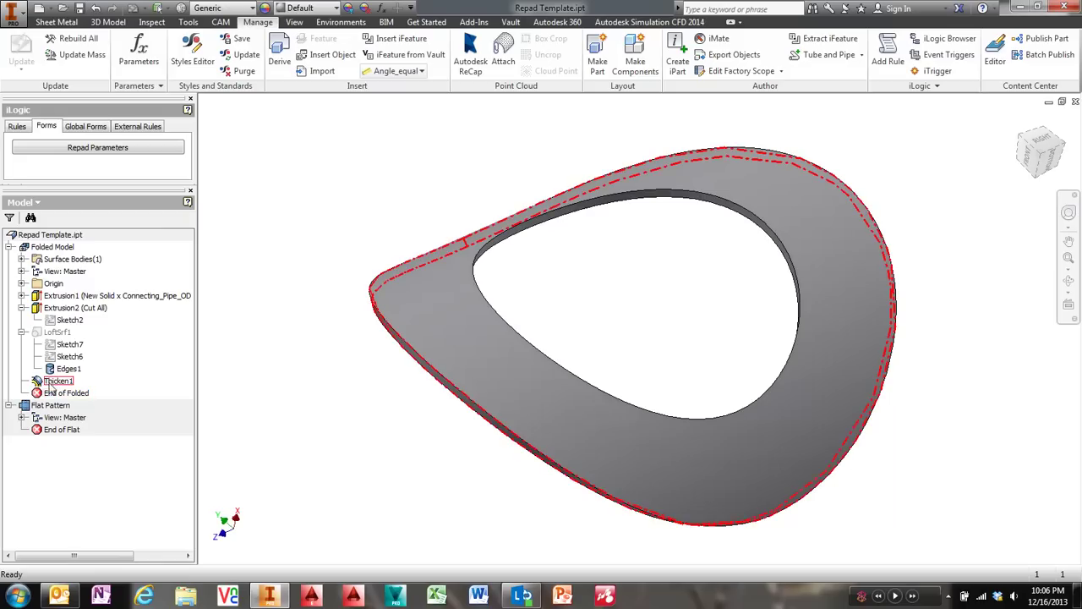
double_click(37, 383)
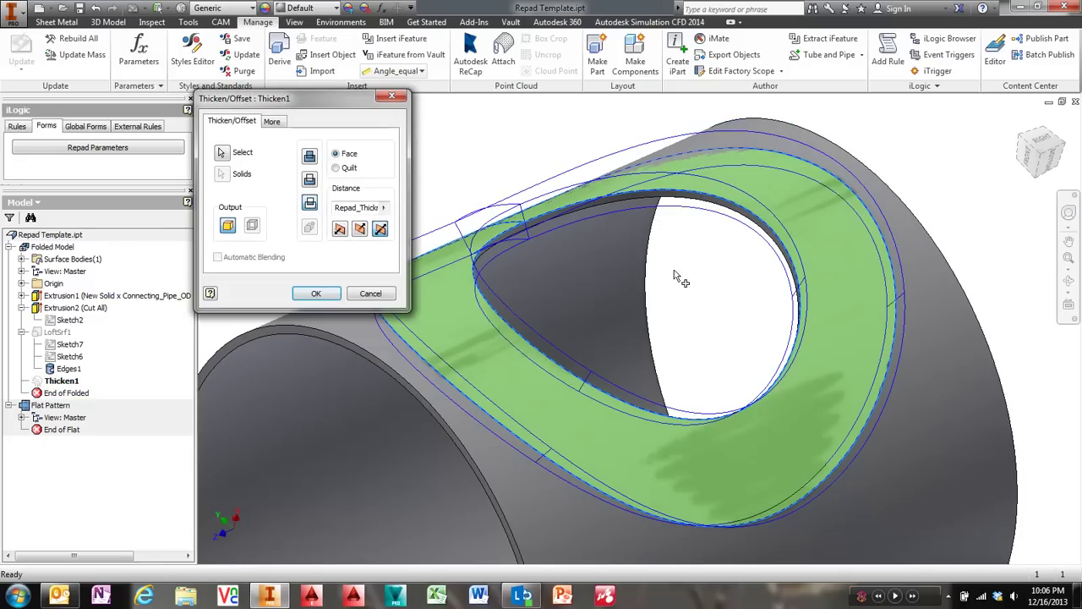
scroll(675, 275, down, 3)
shift+middle_drag(675, 275, 620, 252)
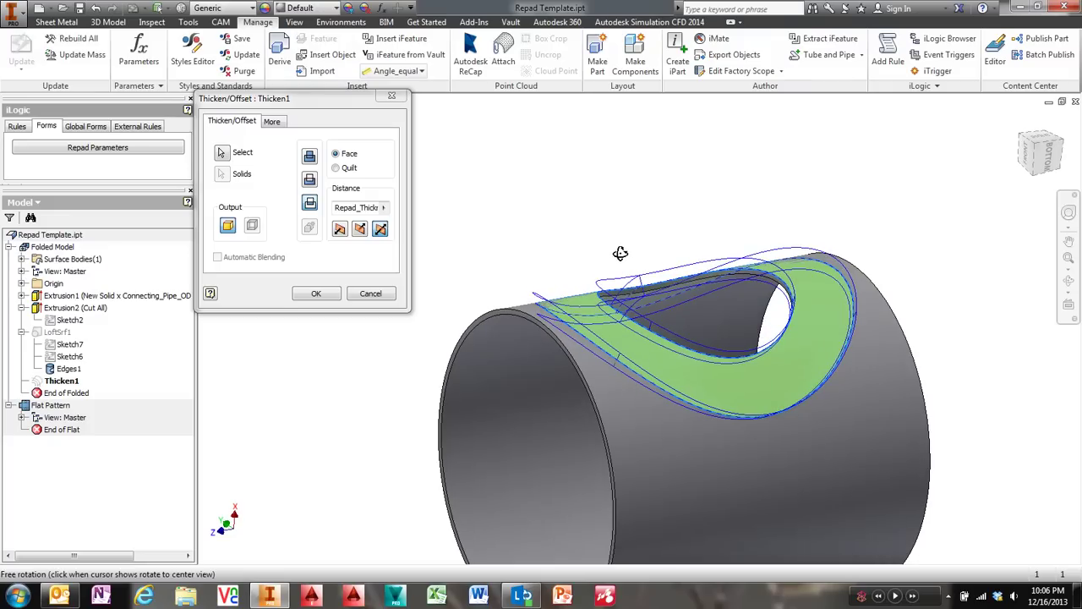
click(347, 209)
shift+middle_drag(679, 317, 459, 292)
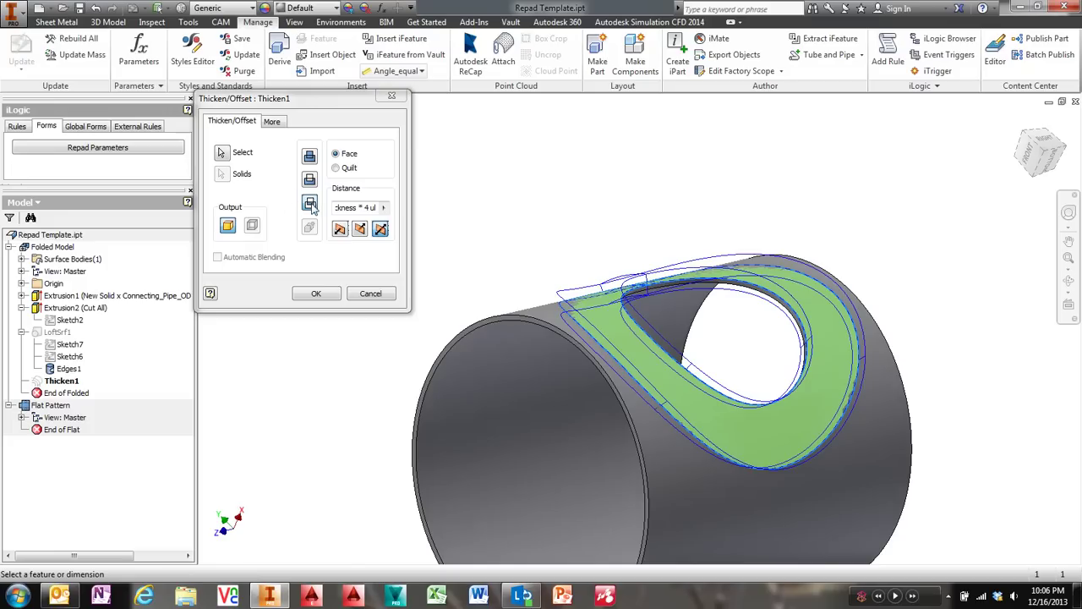
click(316, 294)
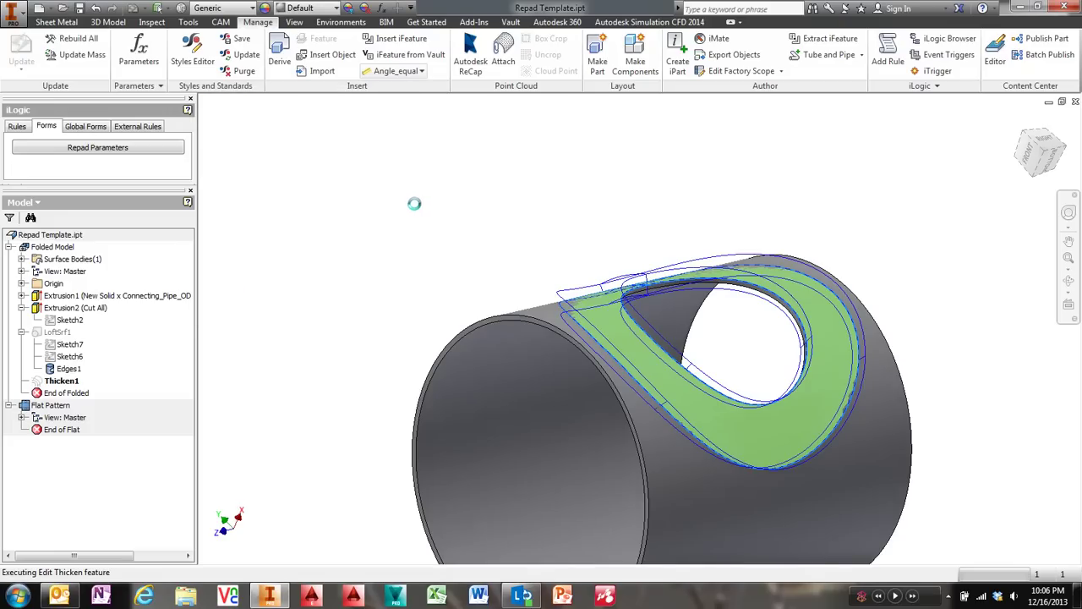
Show the repad's flat pattern as a flat ring, then return to the folded part
shift+middle_drag(409, 198, 622, 289)
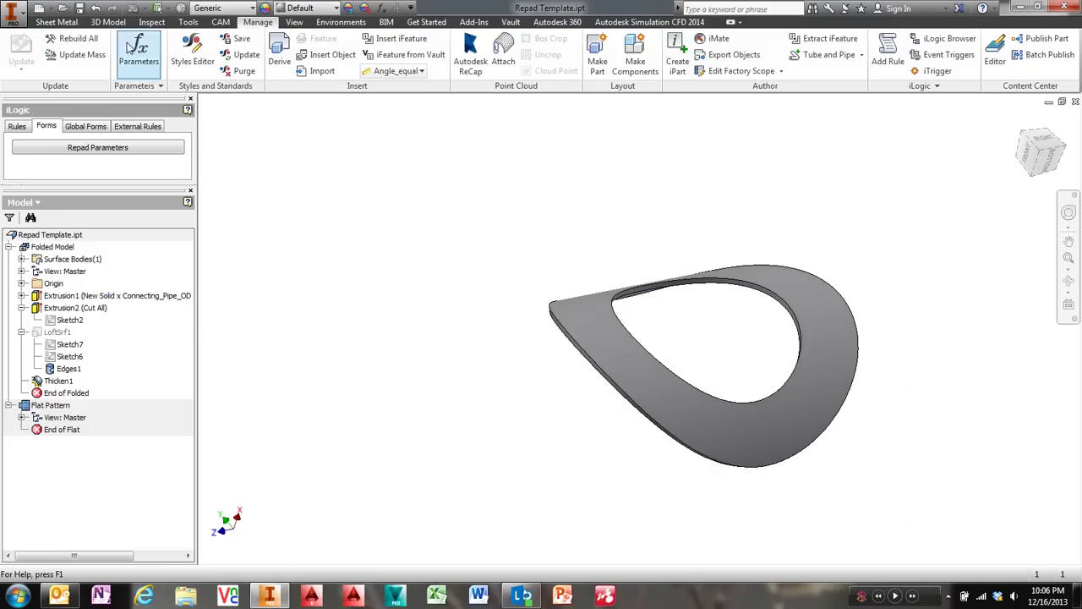
click(56, 22)
click(690, 53)
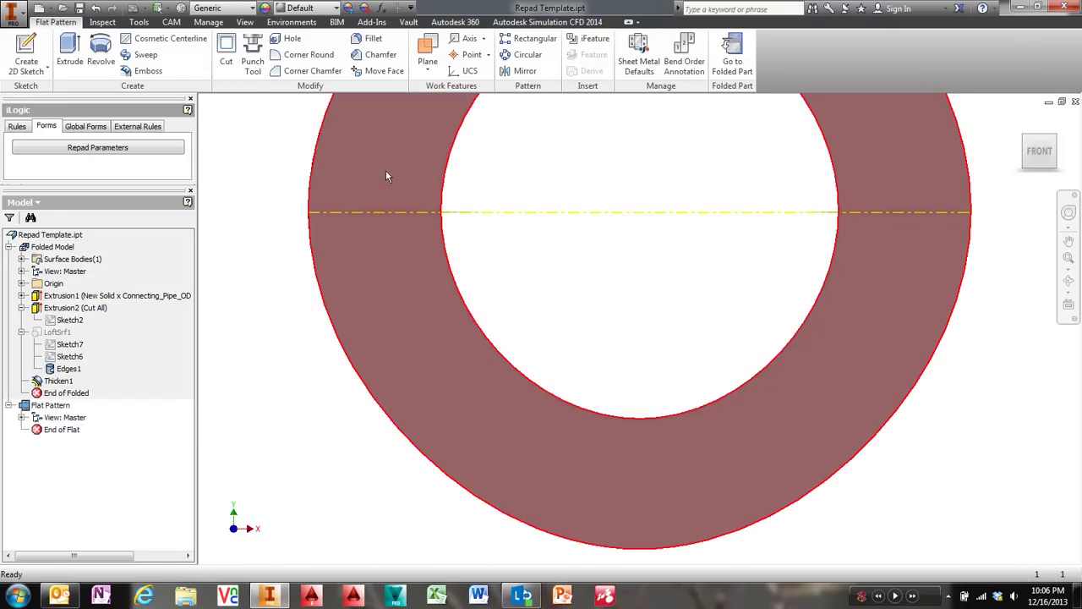
shift+middle_drag(679, 259, 522, 214)
key(F5)
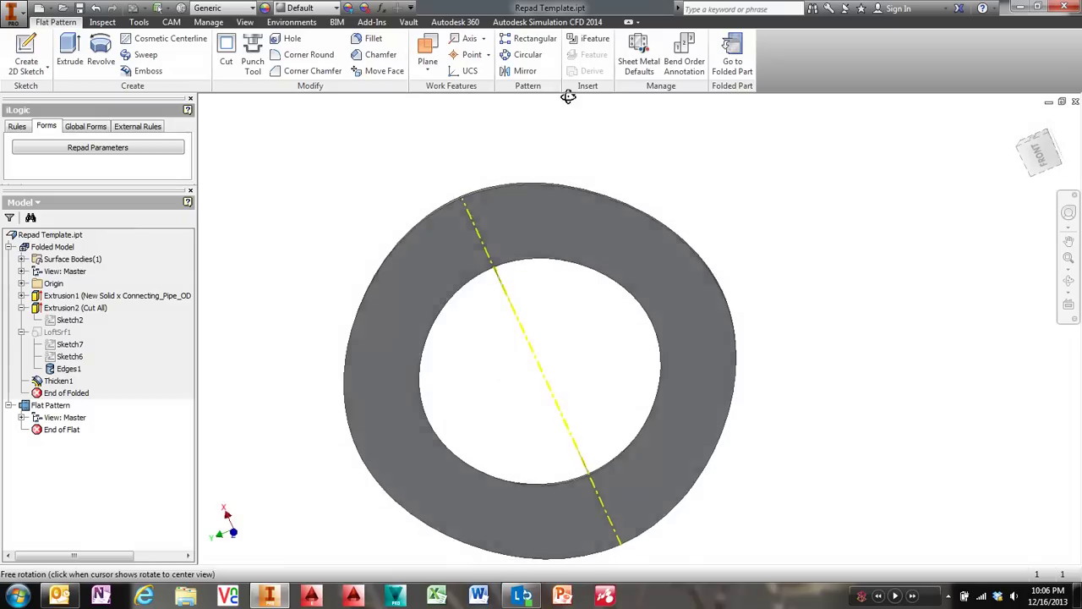
click(734, 52)
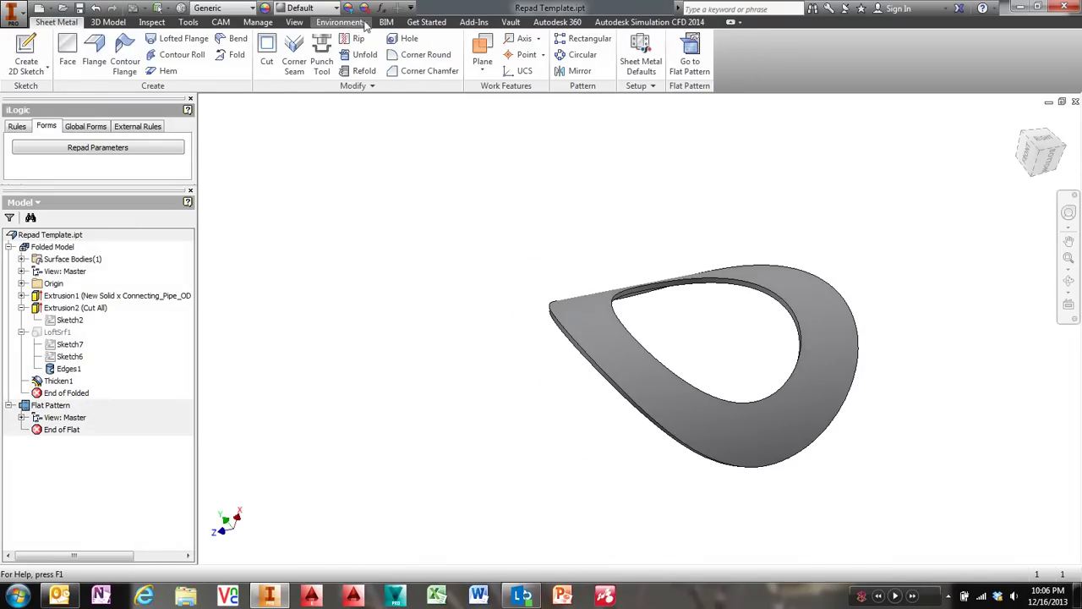
click(388, 8)
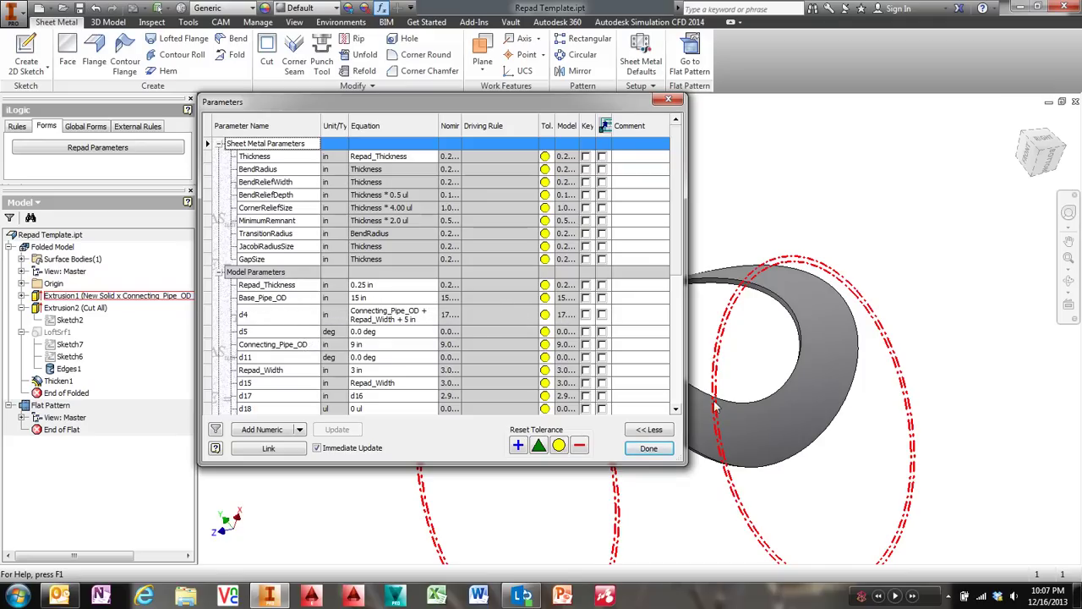
shift+middle_drag(783, 291, 780, 241)
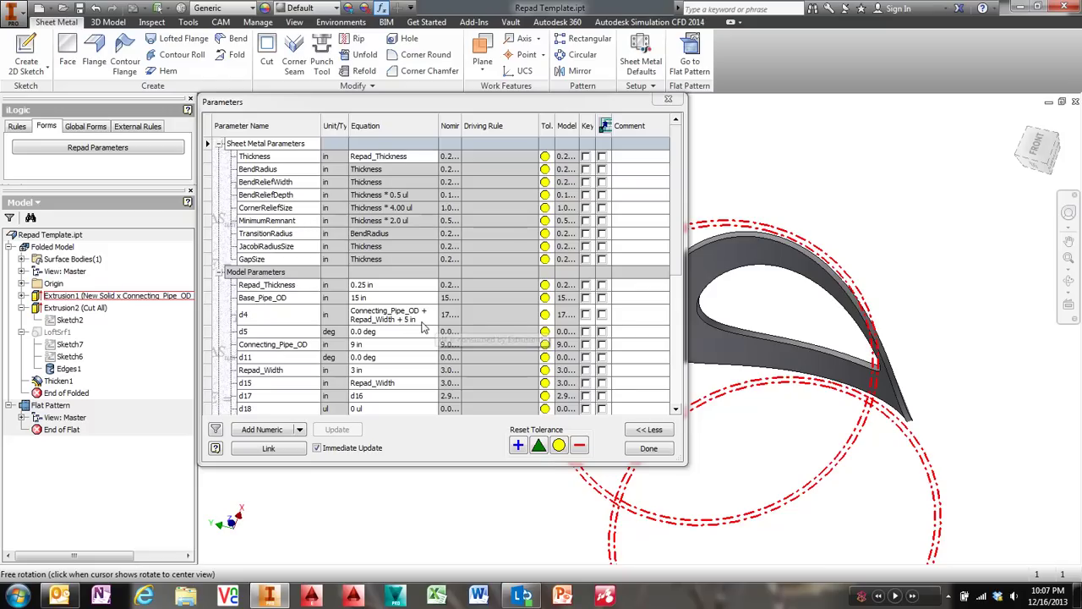
drag(761, 364, 892, 387)
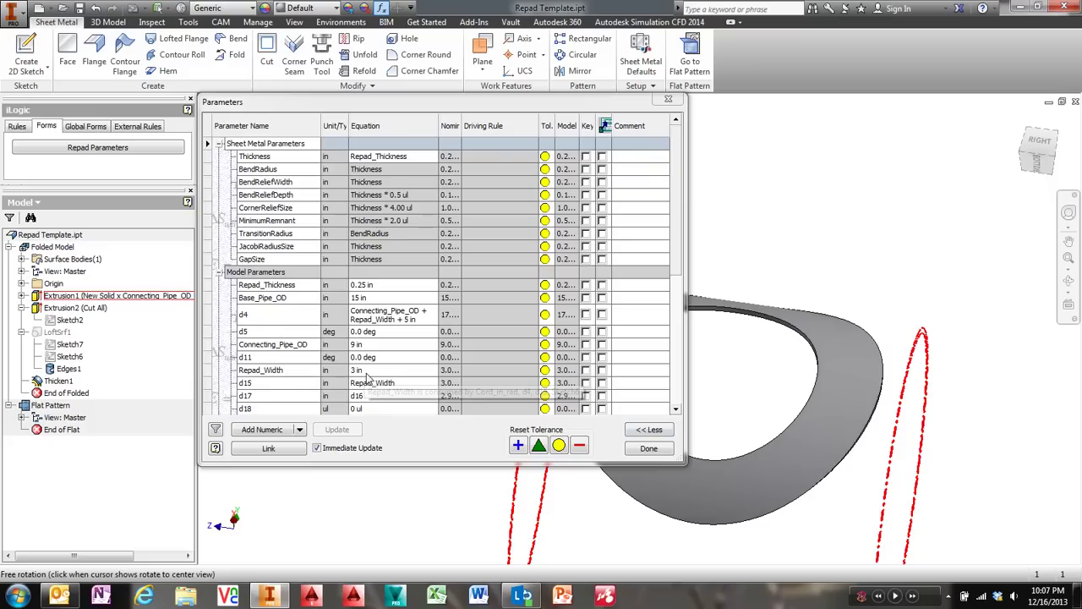
scroll(399, 352, down, 3)
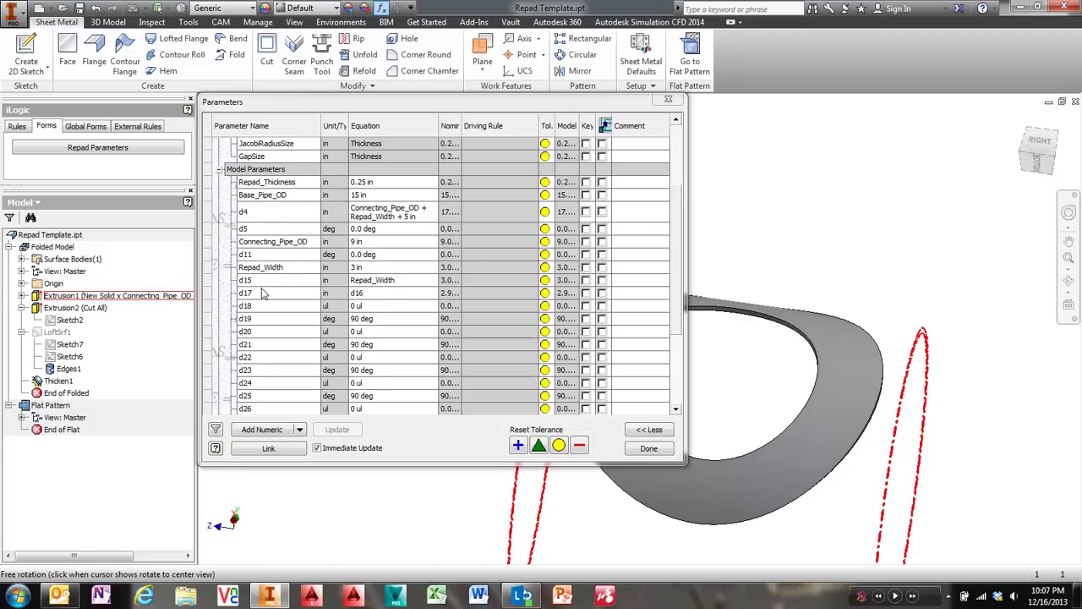
Close the parameter table and inspect the Repad Parameters form's context menu options
click(669, 99)
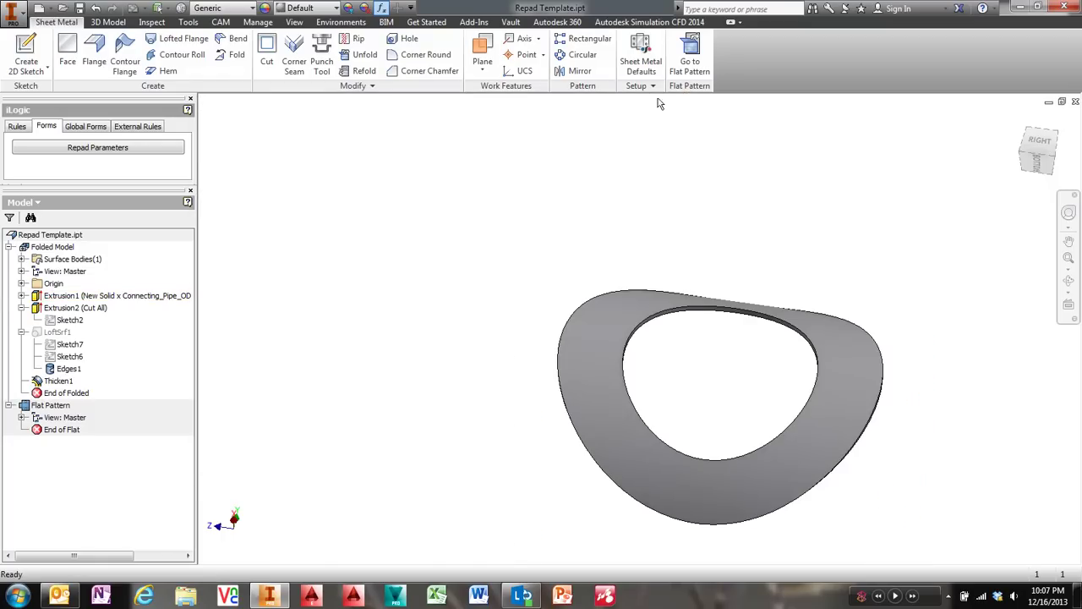
right_click(128, 150)
click(83, 166)
right_click(83, 167)
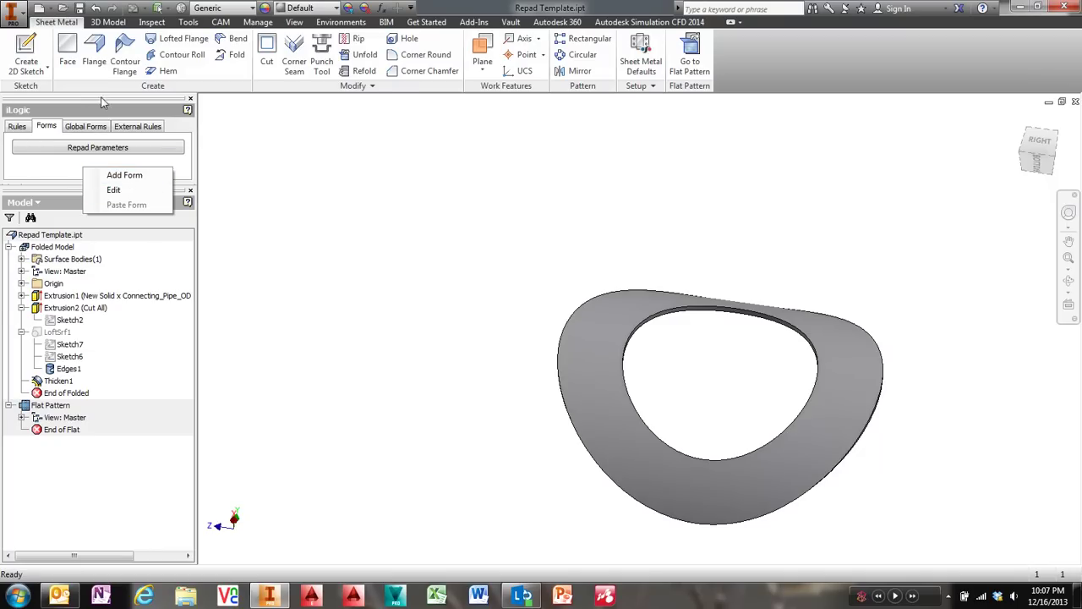
click(441, 126)
From the Manage tab, open the Repad Parameters form in the Form Editor and review its parameters, including BendRadius
click(258, 22)
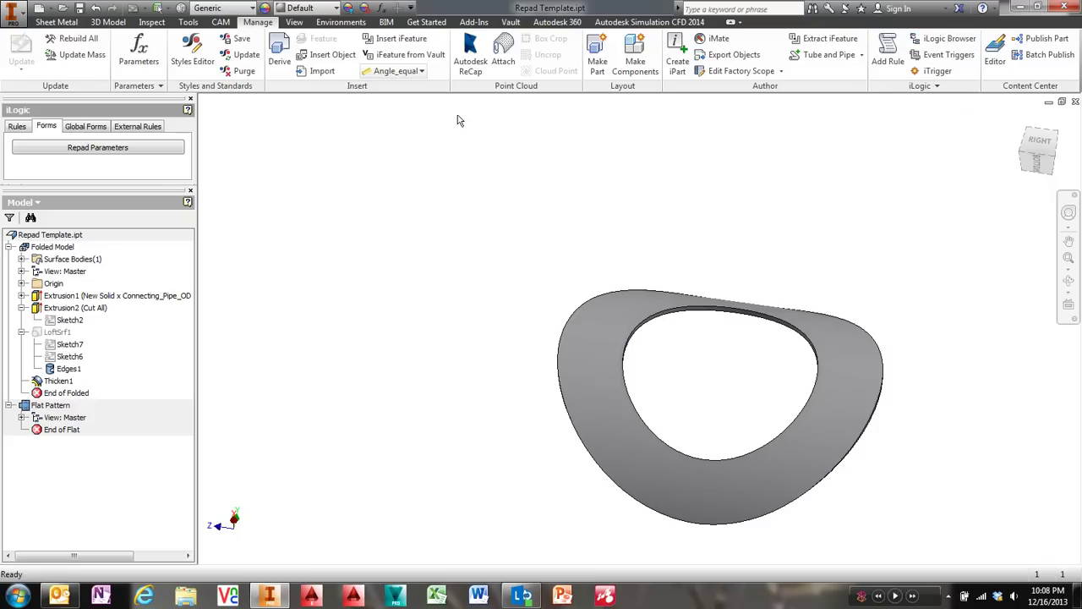
right_click(84, 159)
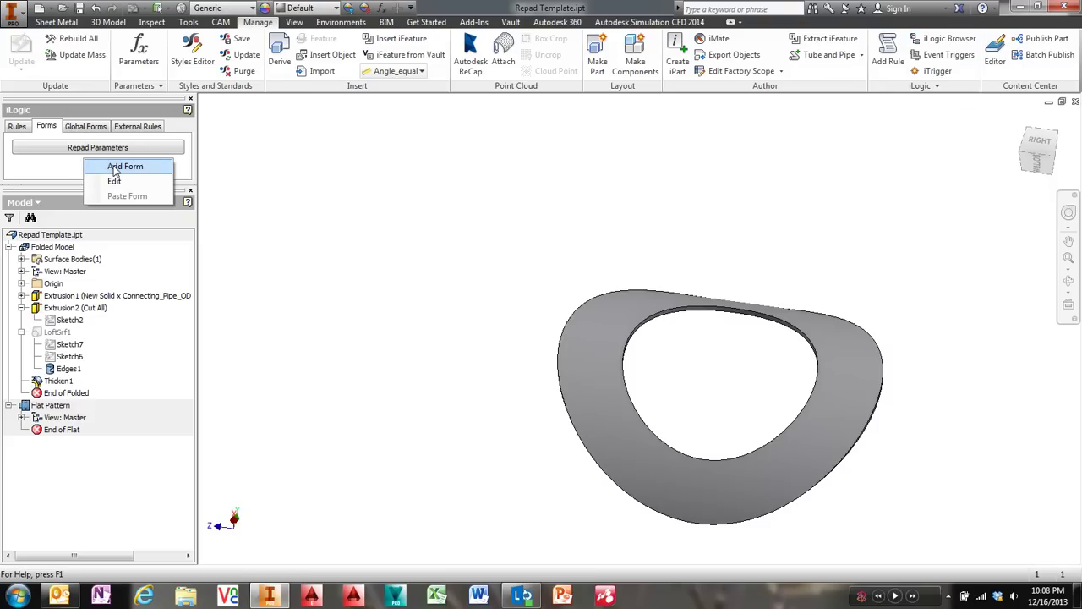
click(110, 150)
right_click(111, 152)
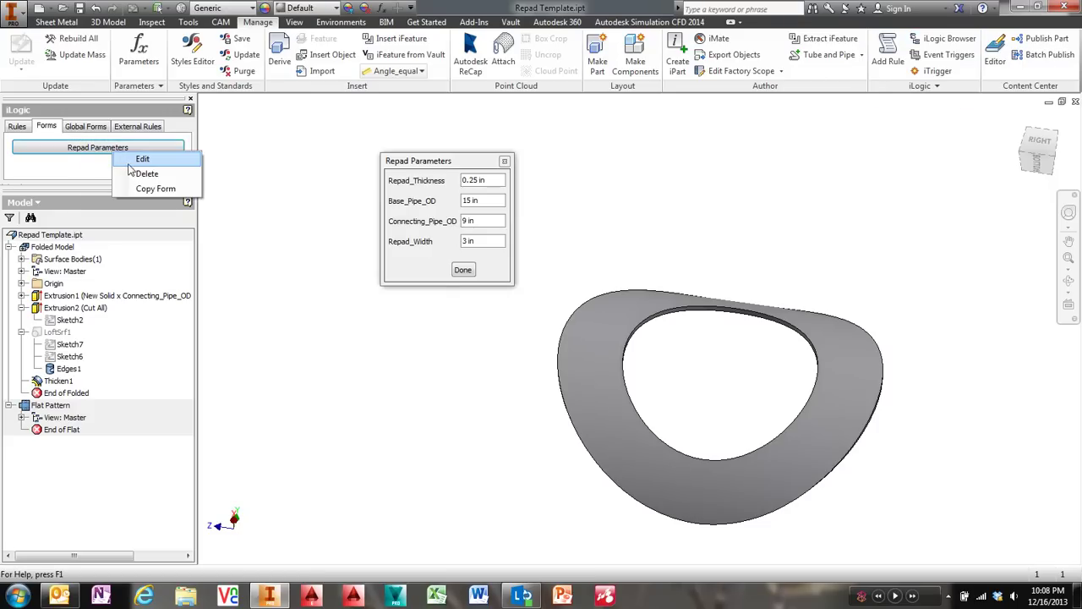
click(138, 159)
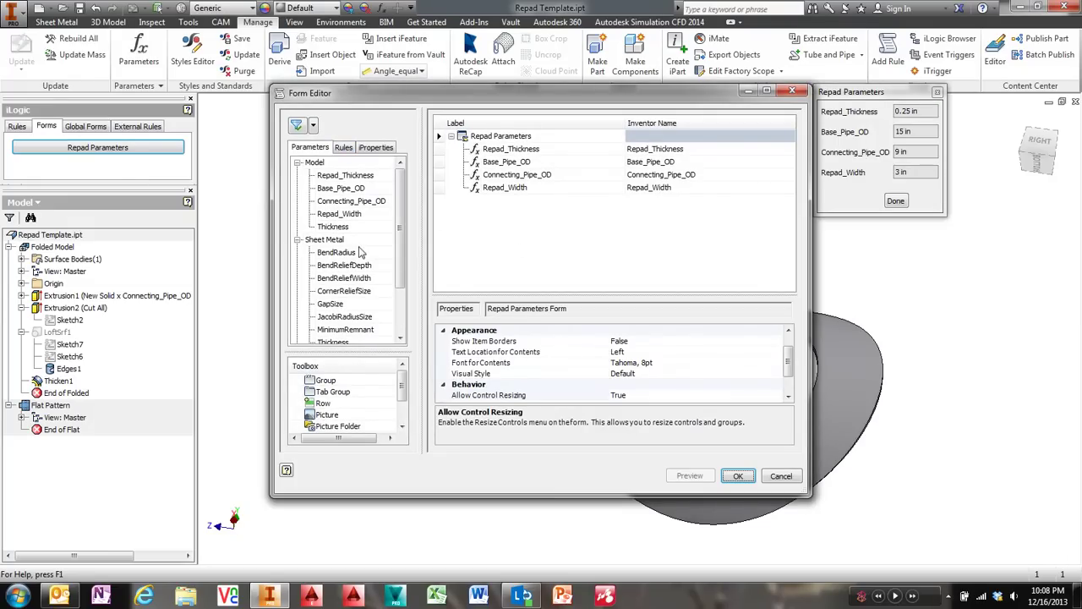
drag(360, 252, 512, 162)
Cancel the Form Editor, review the Form Trigger Rule code, then close the rule and the form
click(779, 476)
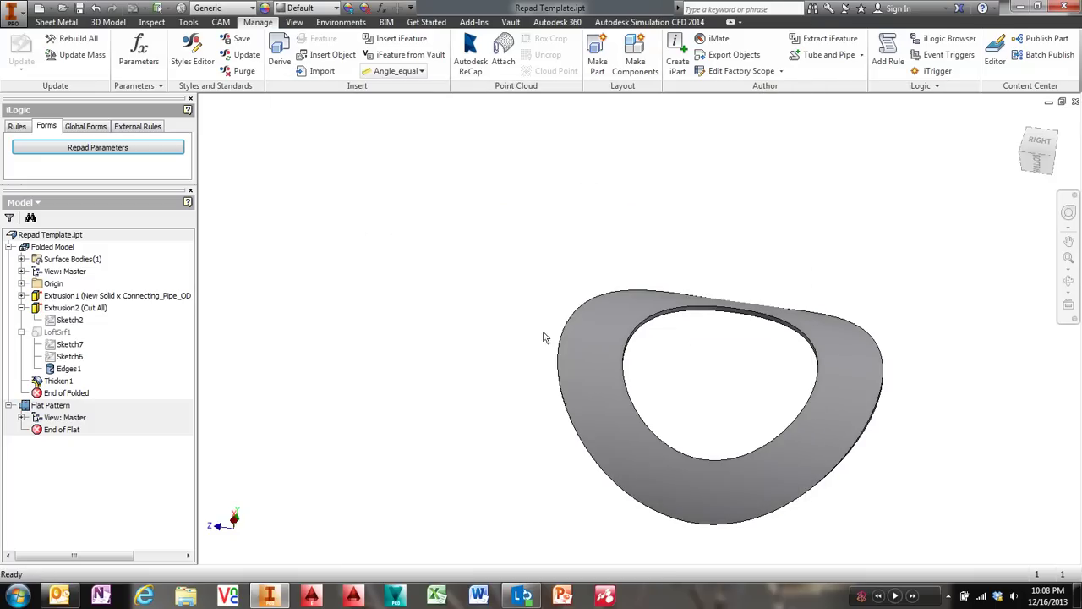
click(97, 147)
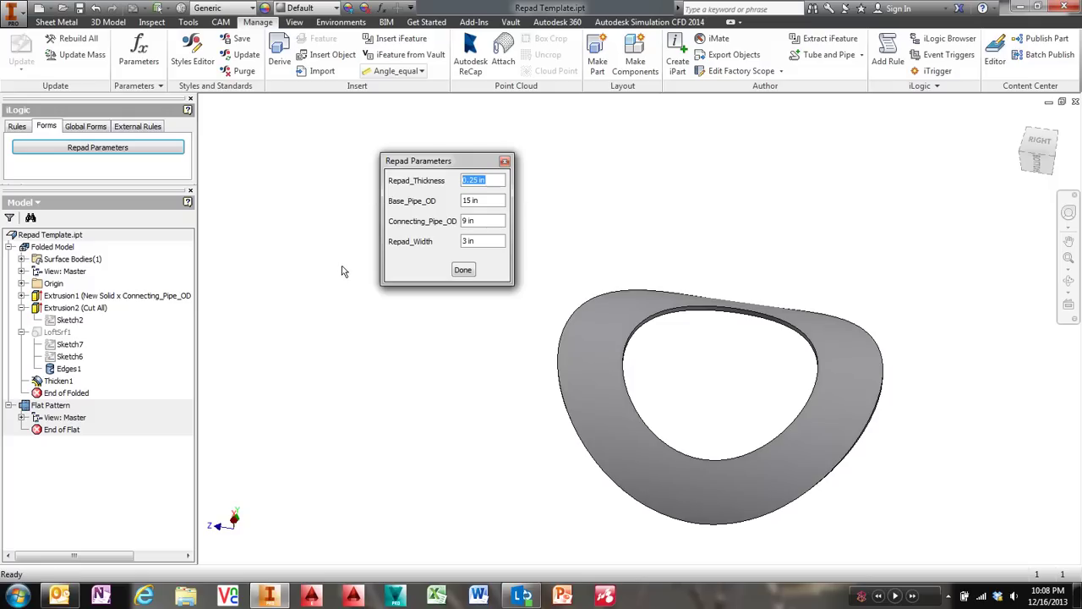
click(17, 125)
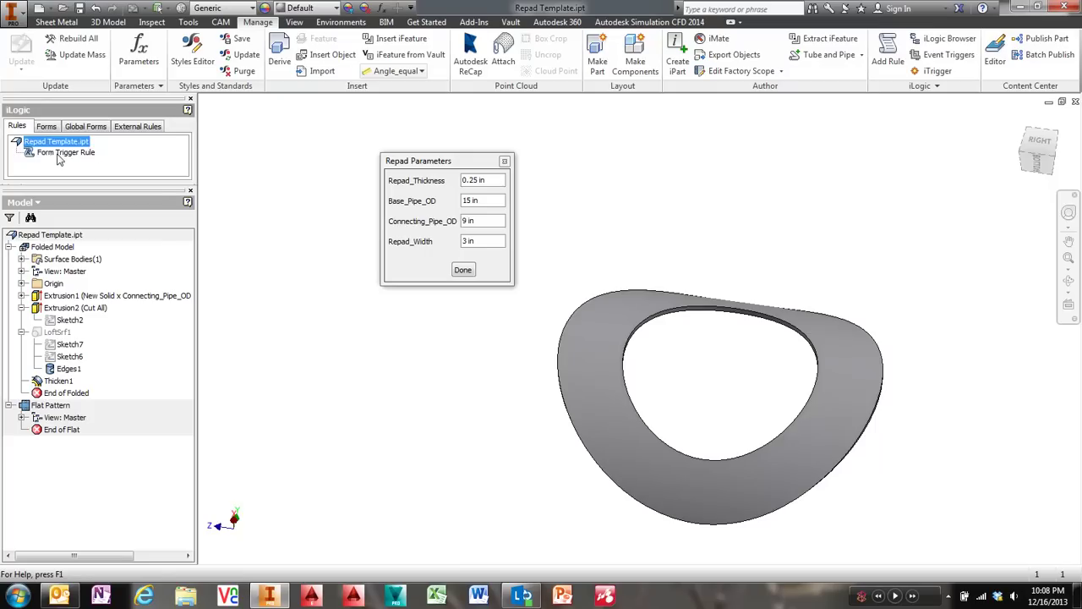
right_click(59, 152)
click(85, 180)
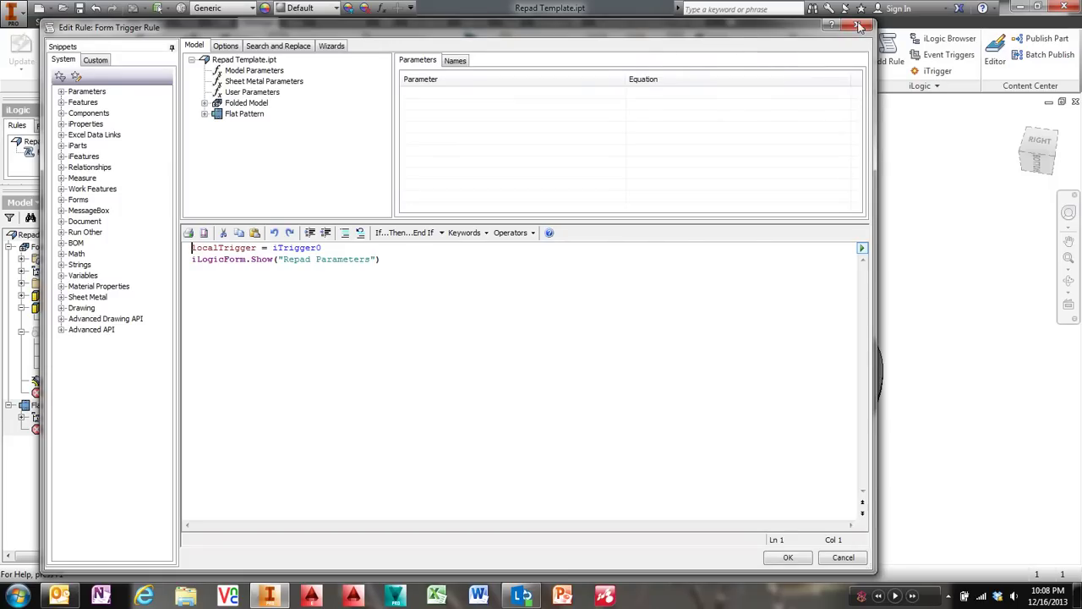
click(859, 25)
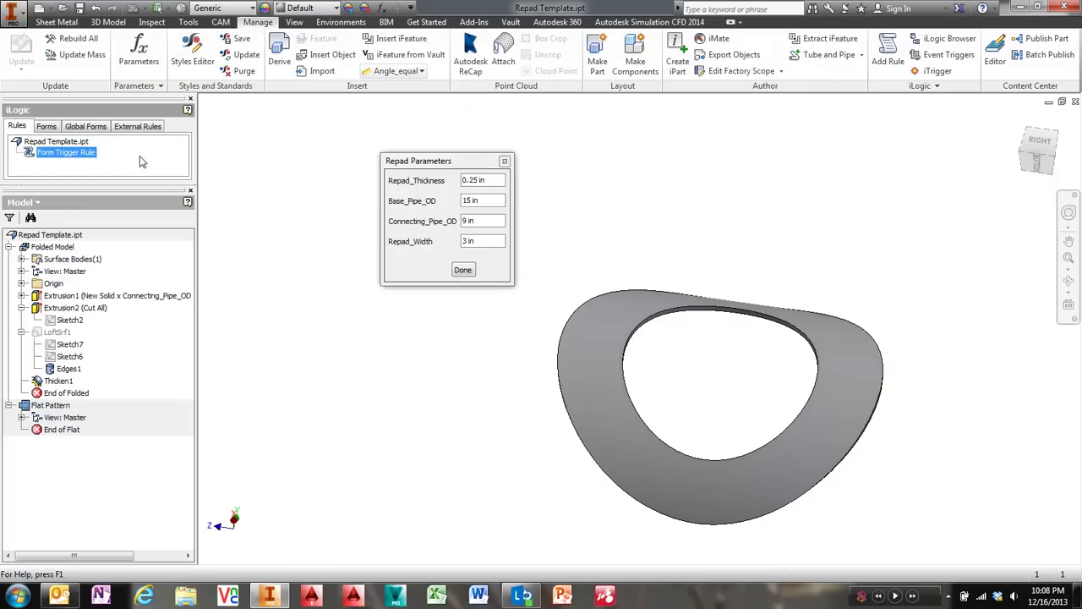
click(505, 162)
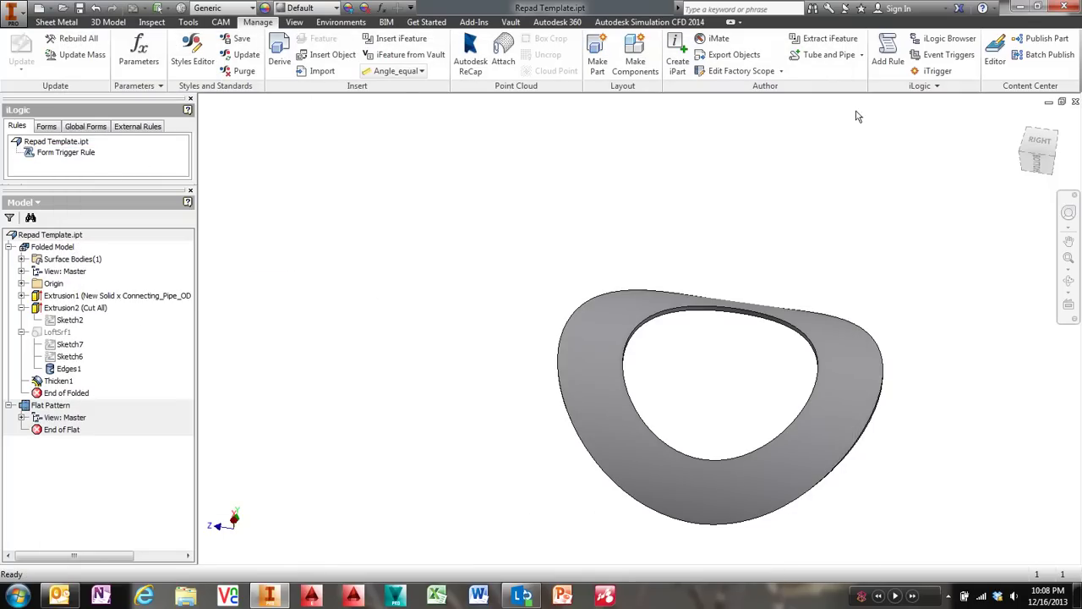
Fire the iTrigger and set Repad_Width to 2 in and Connecting_Pipe_OD to 7 in
click(934, 71)
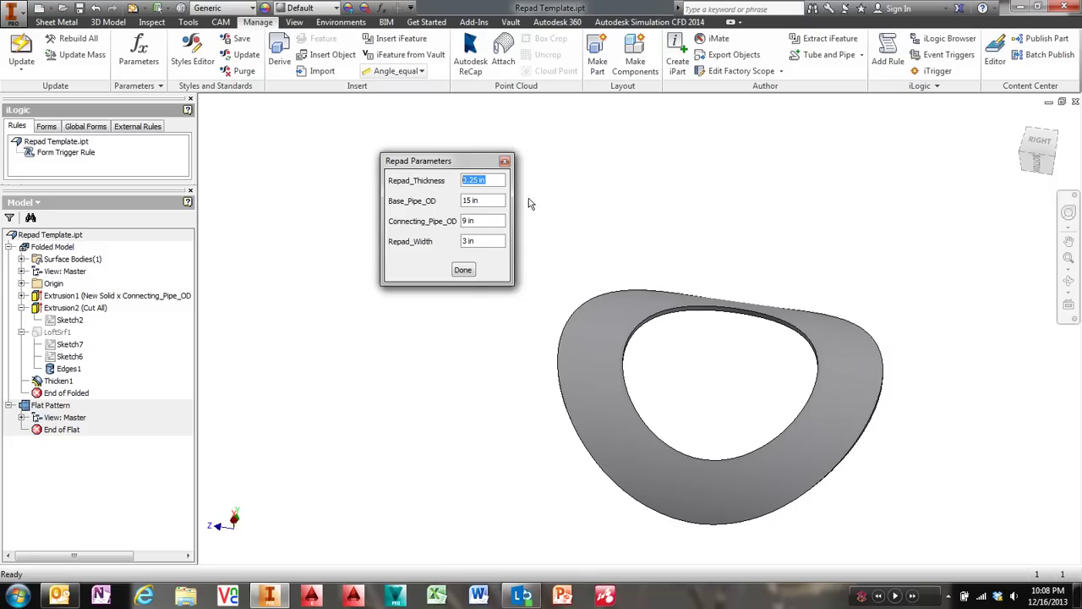
click(478, 200)
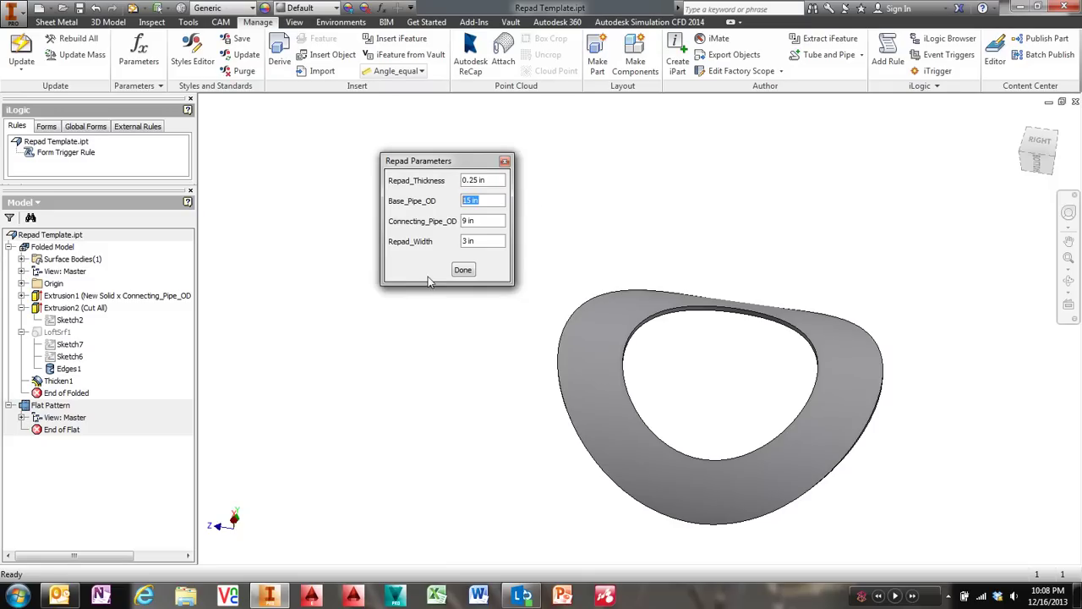
click(486, 244)
text(2)
key(Return)
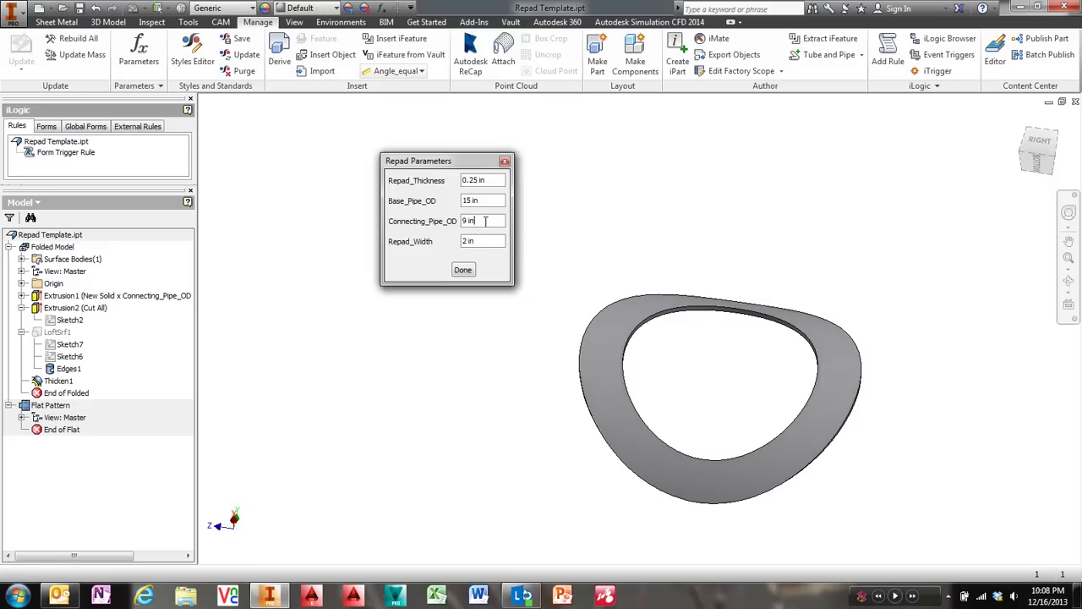
drag(485, 221, 455, 222)
text(7)
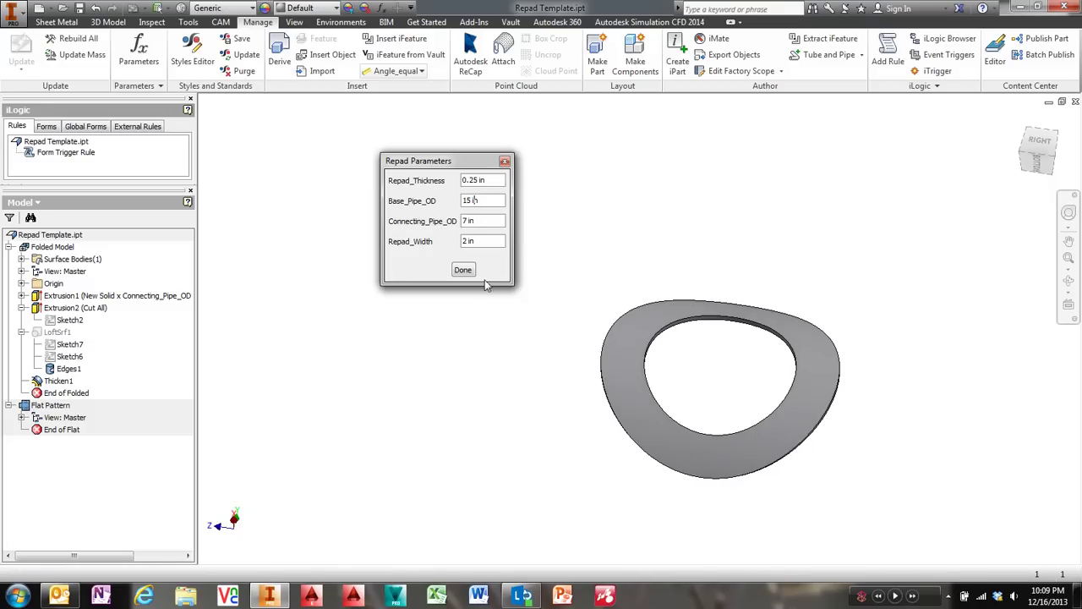
click(464, 270)
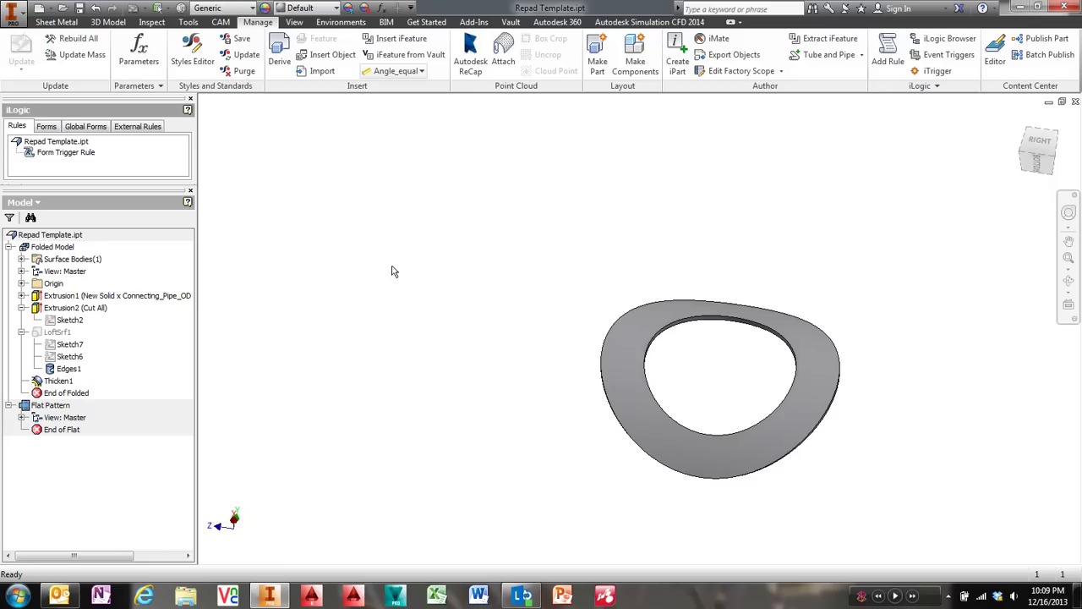
Collapse the Extrusion2 and LoftSrf1 nodes in the Model browser
click(21, 308)
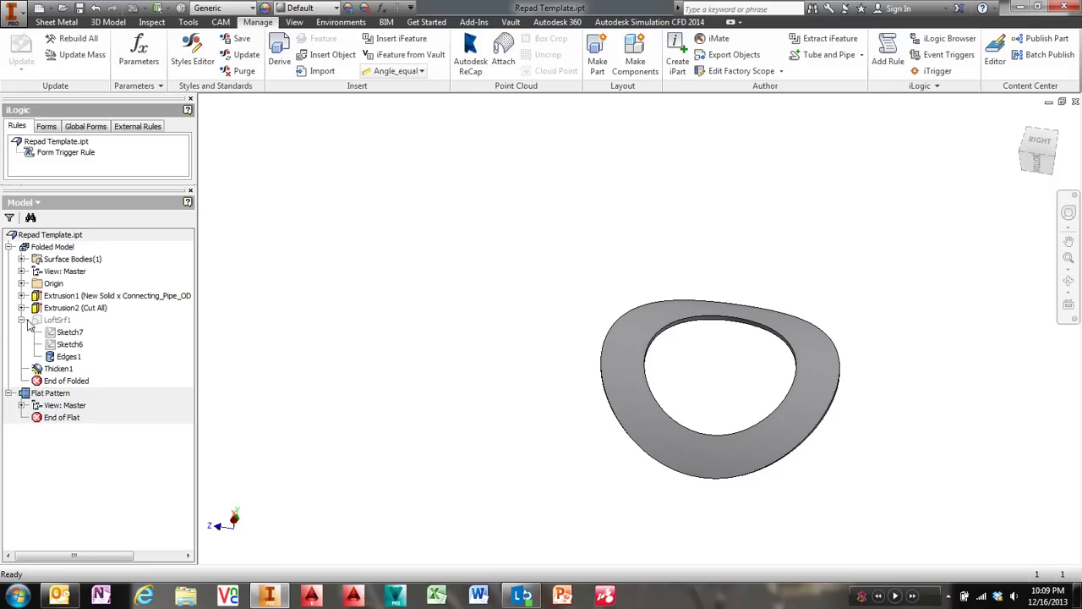
click(22, 320)
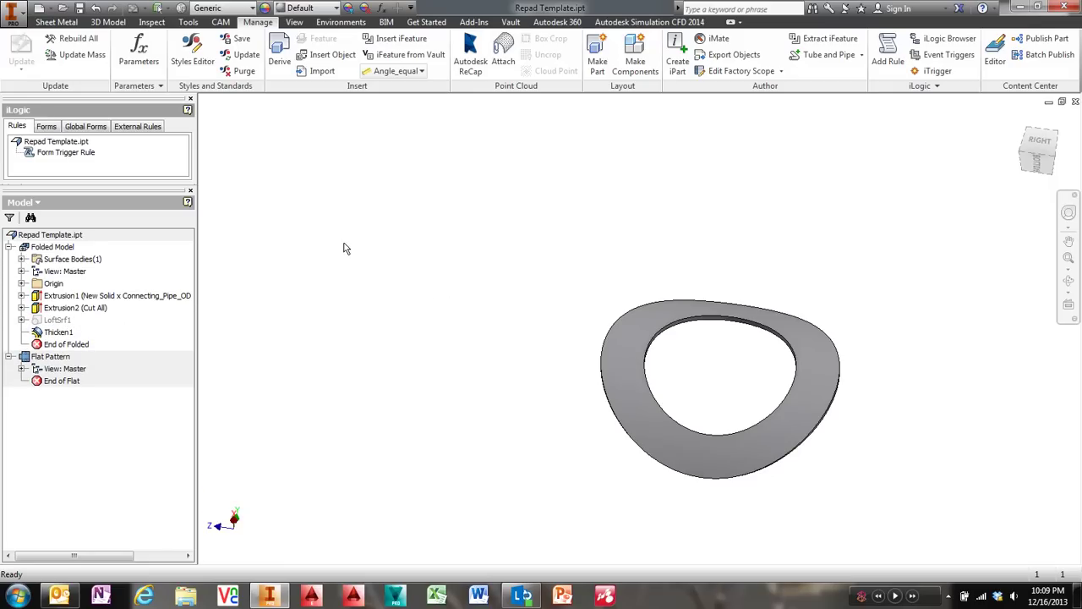